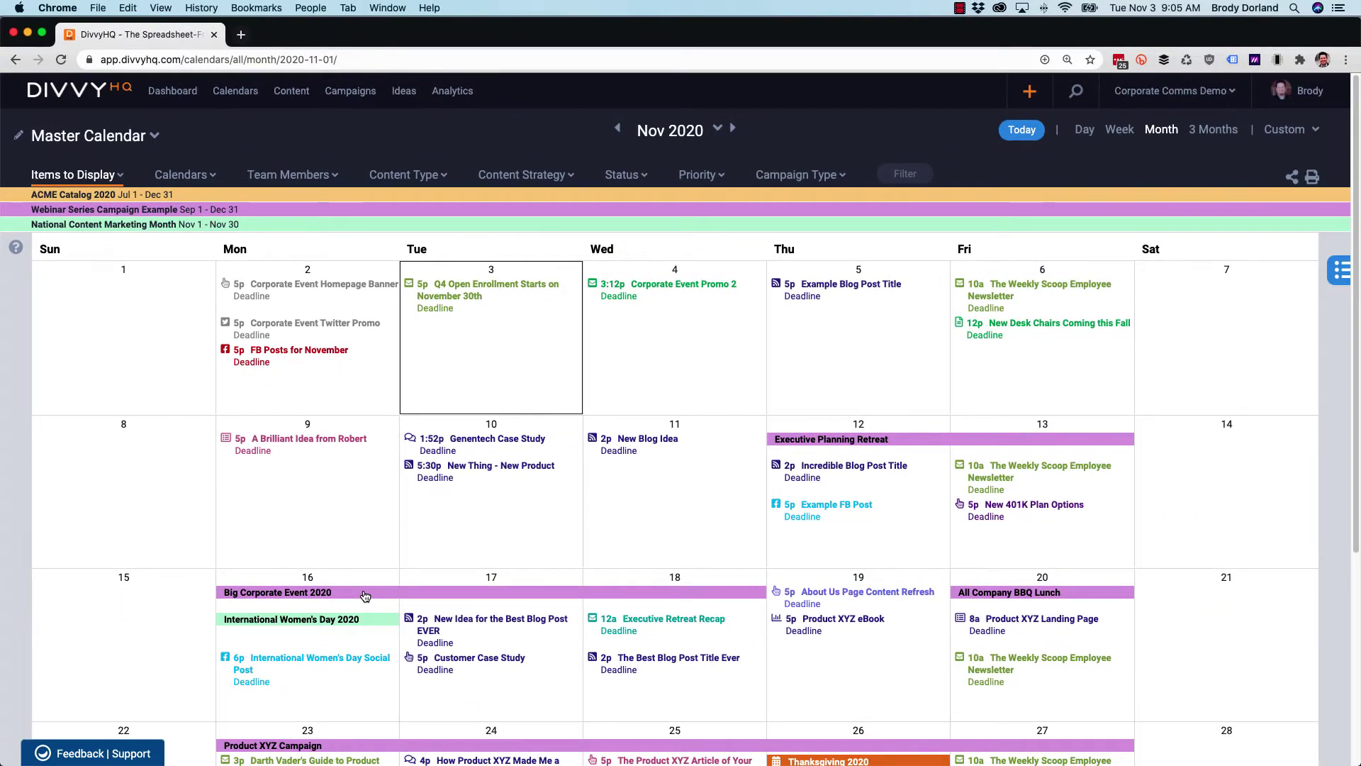
- Review the Big Corporate Event 2020 details, close them, and bring up the add-new menu
{"action": "left_click", "coordinate": [366, 595]}
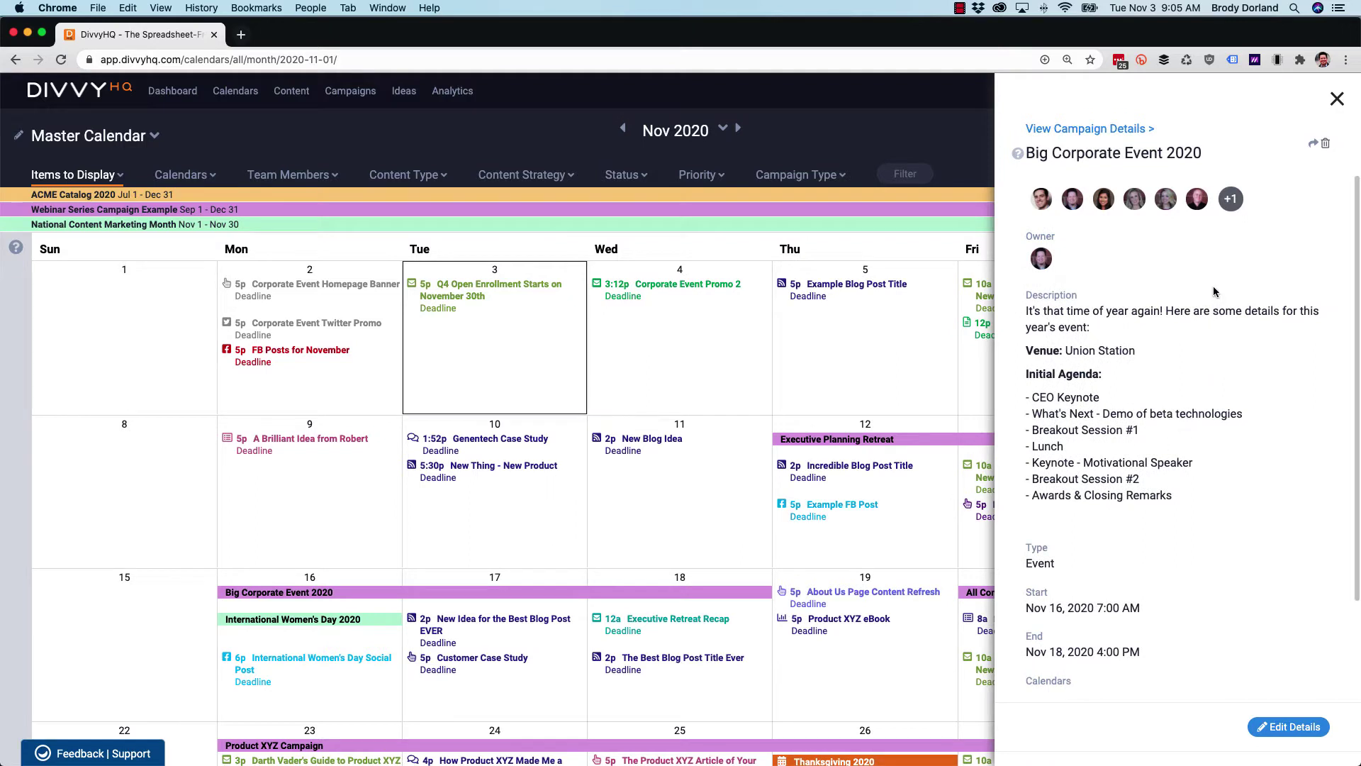
{"action": "left_click", "coordinate": [1337, 99]}
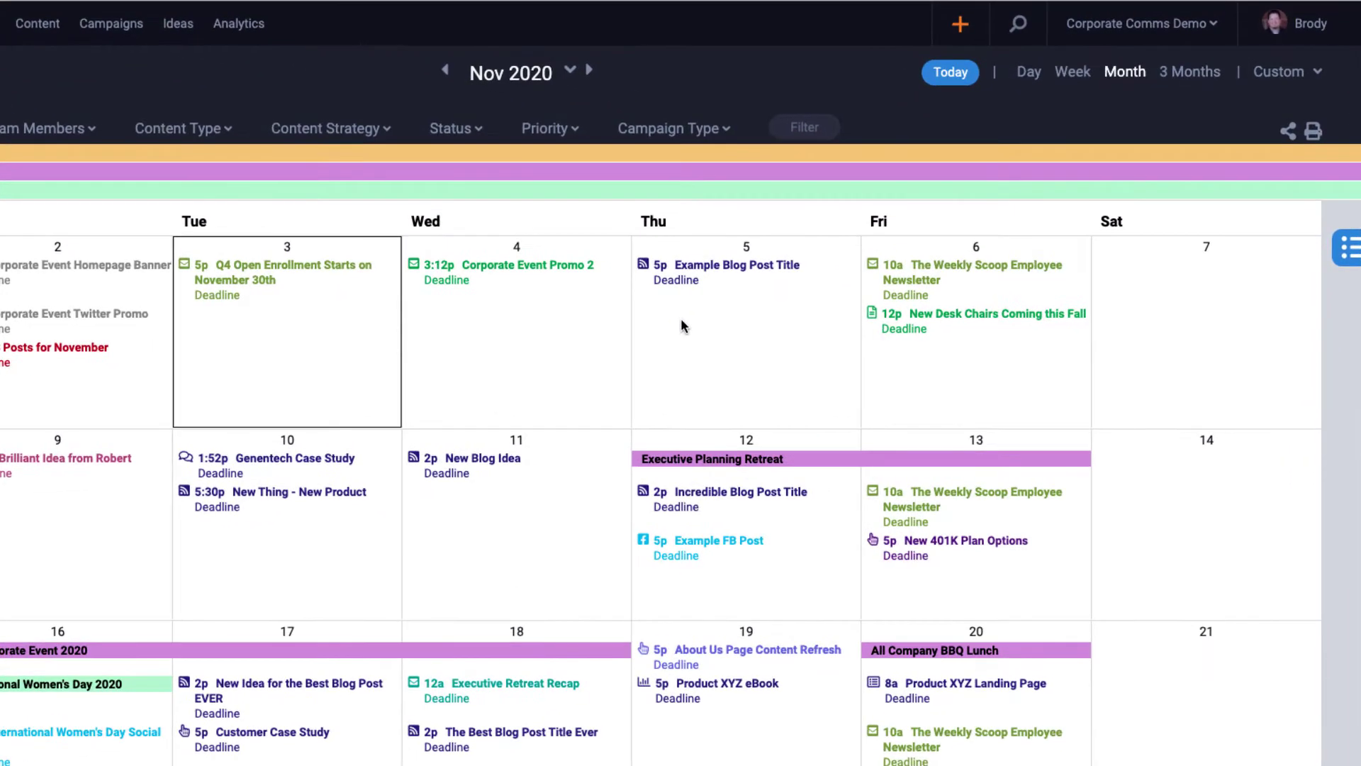
{"action": "left_click", "coordinate": [962, 26]}
- Start a new campaign named 'Black Friday In-Store Promo Event'
{"action": "left_click", "coordinate": [977, 103]}
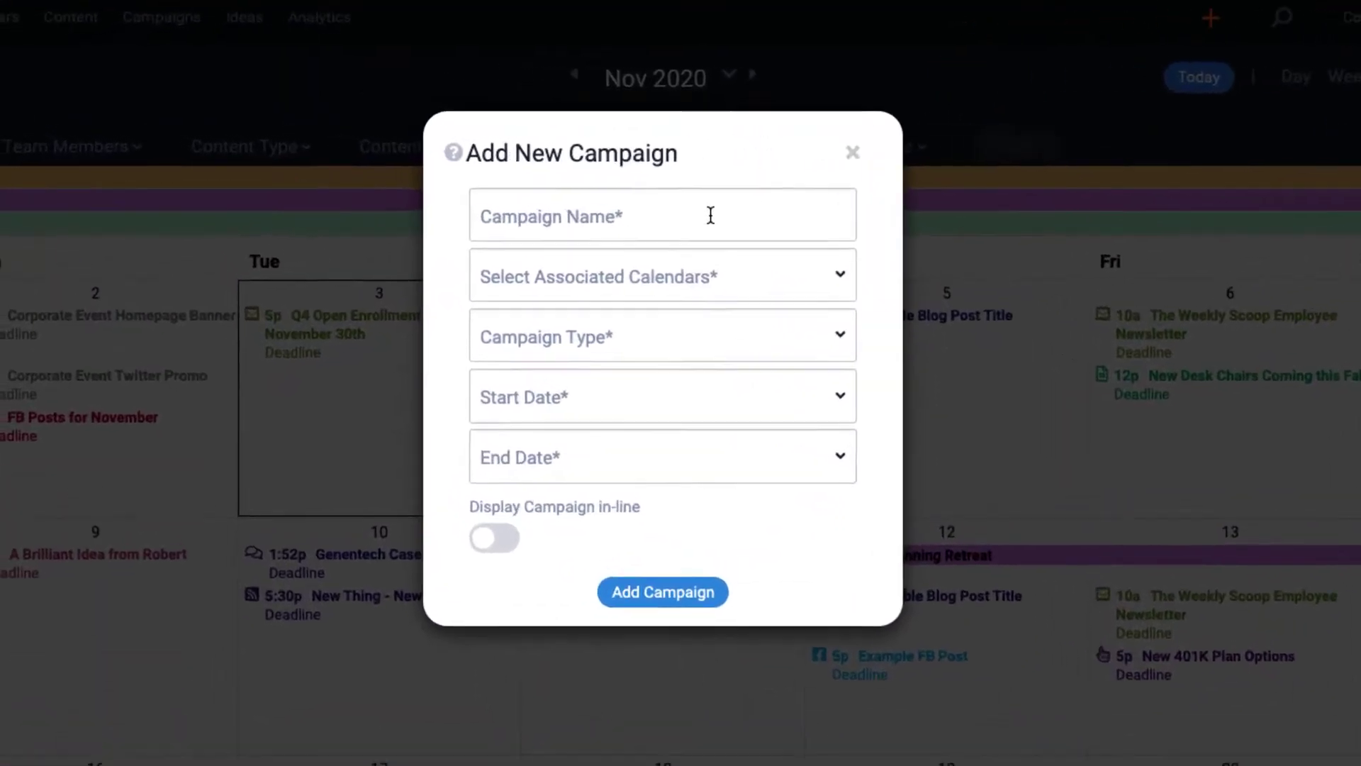
{"action": "left_click", "coordinate": [551, 186]}
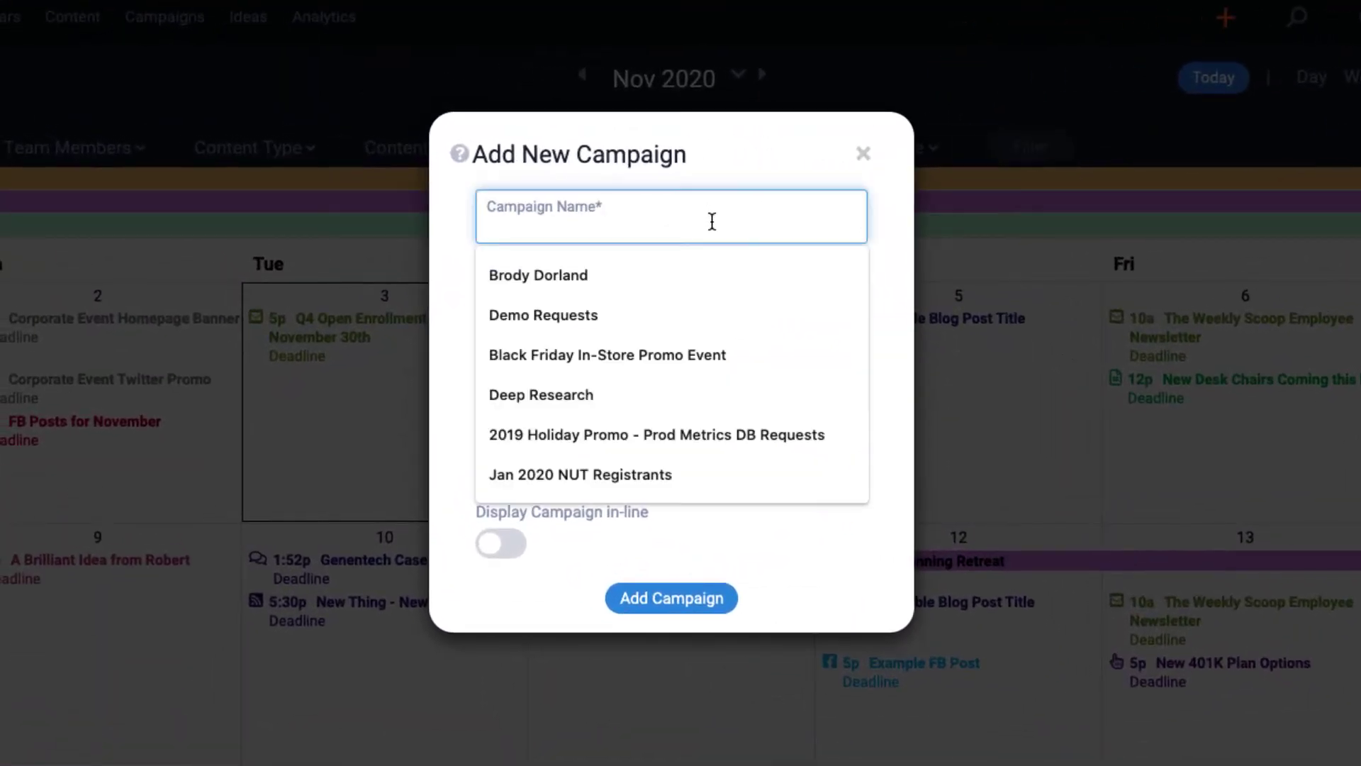
{"action": "key", "text": "Down"}
{"action": "key", "text": "Down"}
{"action": "key", "text": "Down"}
{"action": "key", "text": "Return"}
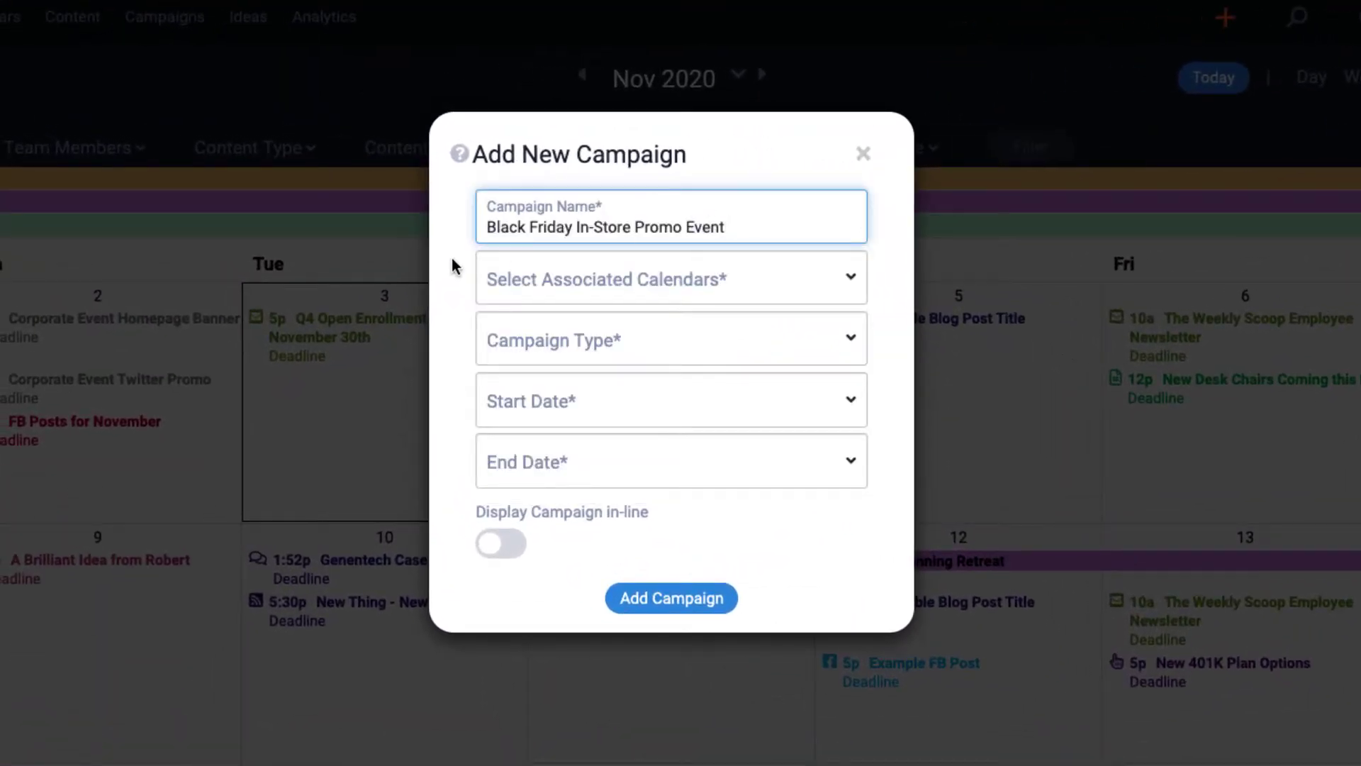
{"action": "left_click", "coordinate": [451, 268]}
- Associate US Website Banners, US Website Content, Sales Emails, Event Signage and all three US Social calendars
{"action": "left_click", "coordinate": [509, 279]}
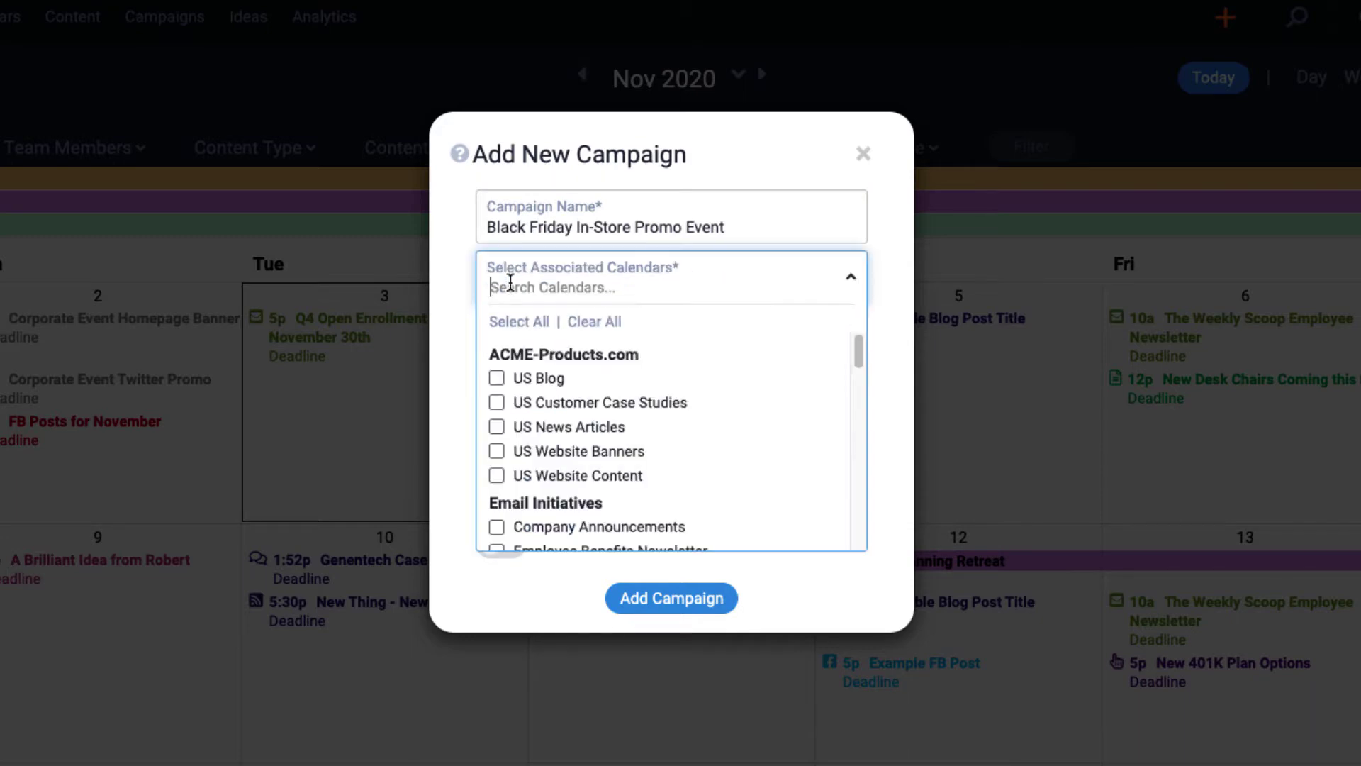
{"action": "left_click", "coordinate": [496, 451]}
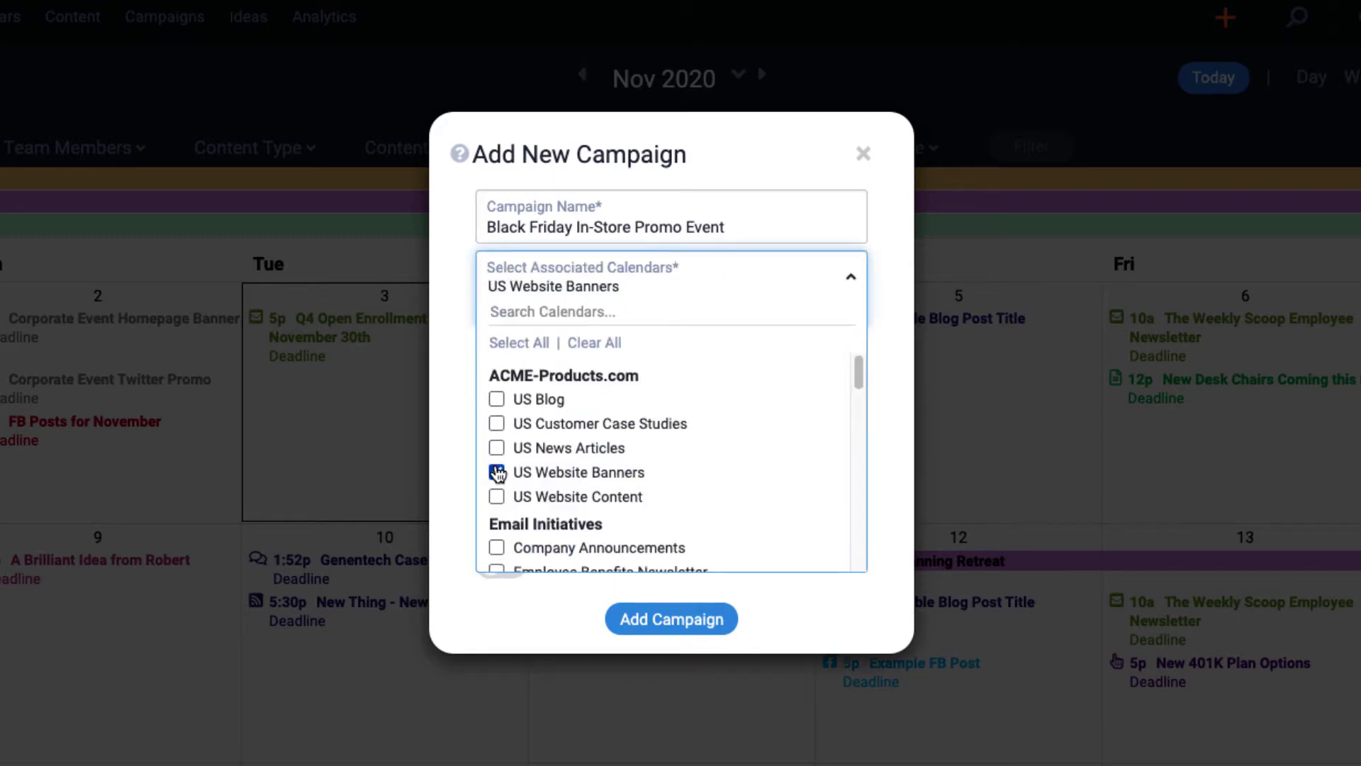
{"action": "left_click", "coordinate": [497, 496]}
{"action": "scroll", "coordinate": [503, 521], "scroll_direction": "down", "scroll_amount": 1}
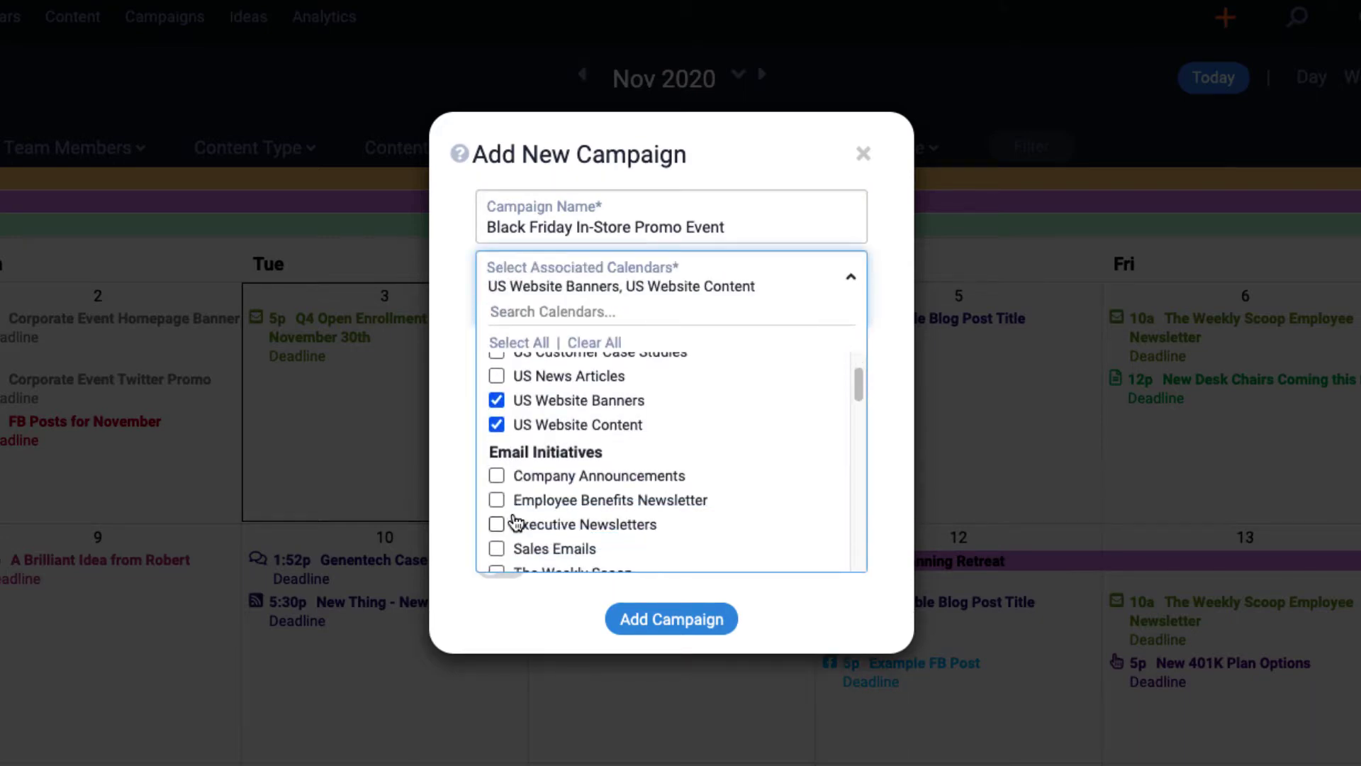
{"action": "left_click", "coordinate": [496, 548]}
{"action": "scroll", "coordinate": [517, 543], "scroll_direction": "down", "scroll_amount": 4}
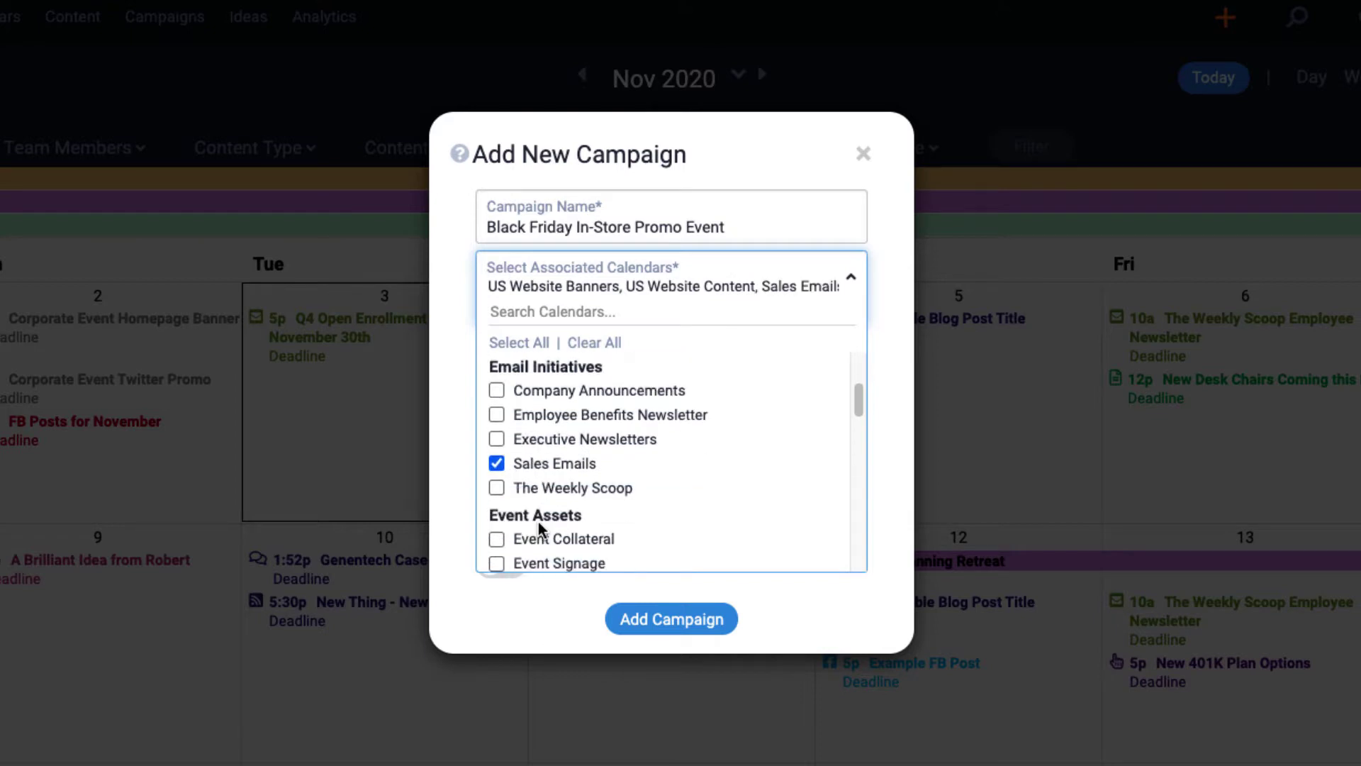
{"action": "left_click", "coordinate": [497, 514]}
{"action": "scroll", "coordinate": [531, 525], "scroll_direction": "down", "scroll_amount": 2}
{"action": "scroll", "coordinate": [537, 536], "scroll_direction": "down", "scroll_amount": 10}
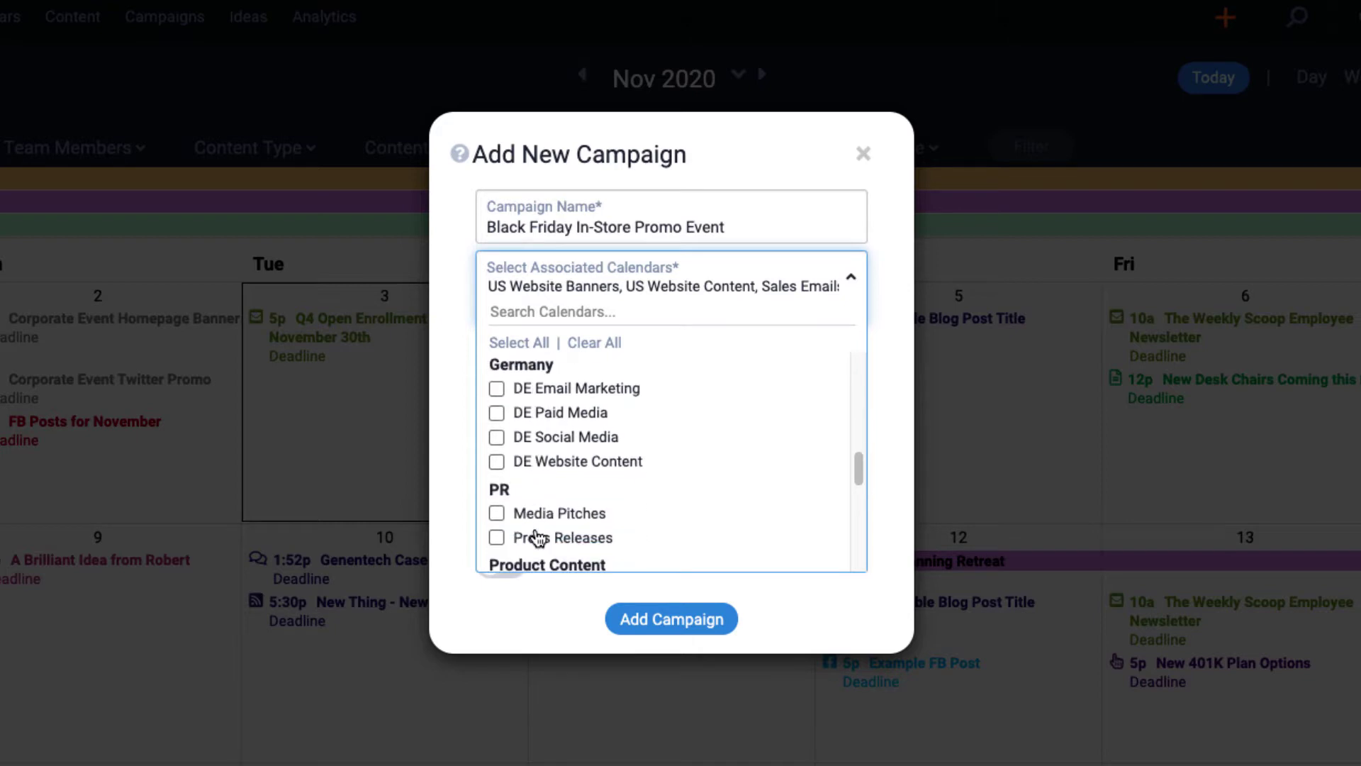
{"action": "scroll", "coordinate": [537, 537], "scroll_direction": "down", "scroll_amount": 6}
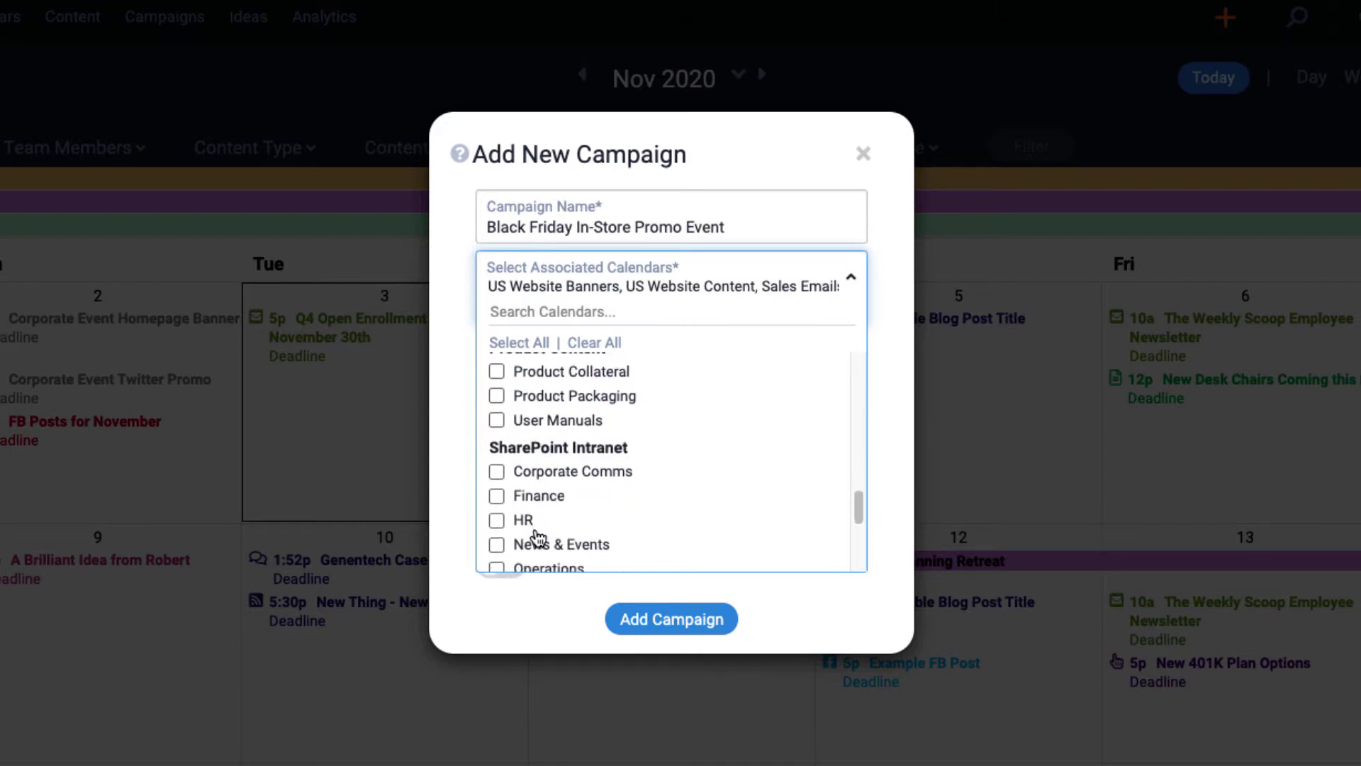
{"action": "left_click", "coordinate": [535, 488]}
{"action": "scroll", "coordinate": [543, 531], "scroll_direction": "down", "scroll_amount": 3}
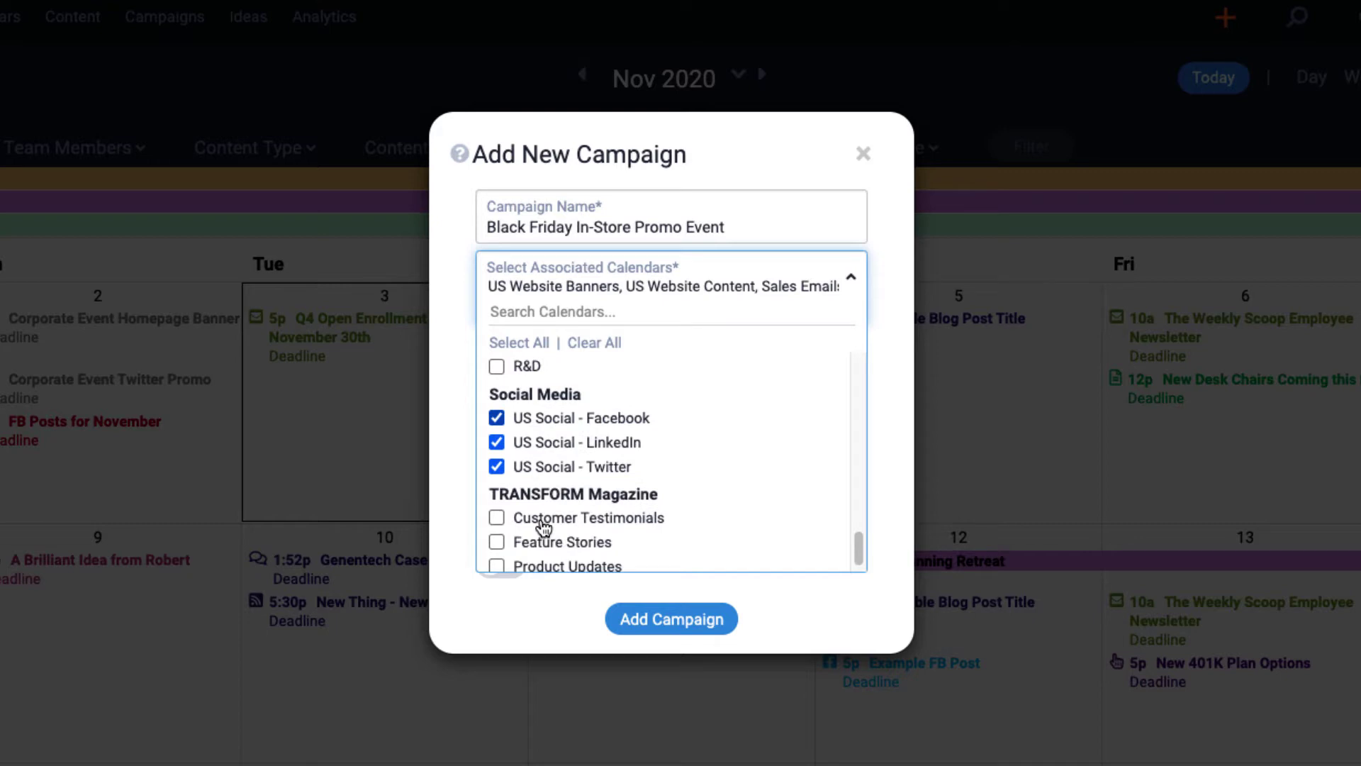
{"action": "left_click", "coordinate": [455, 429]}
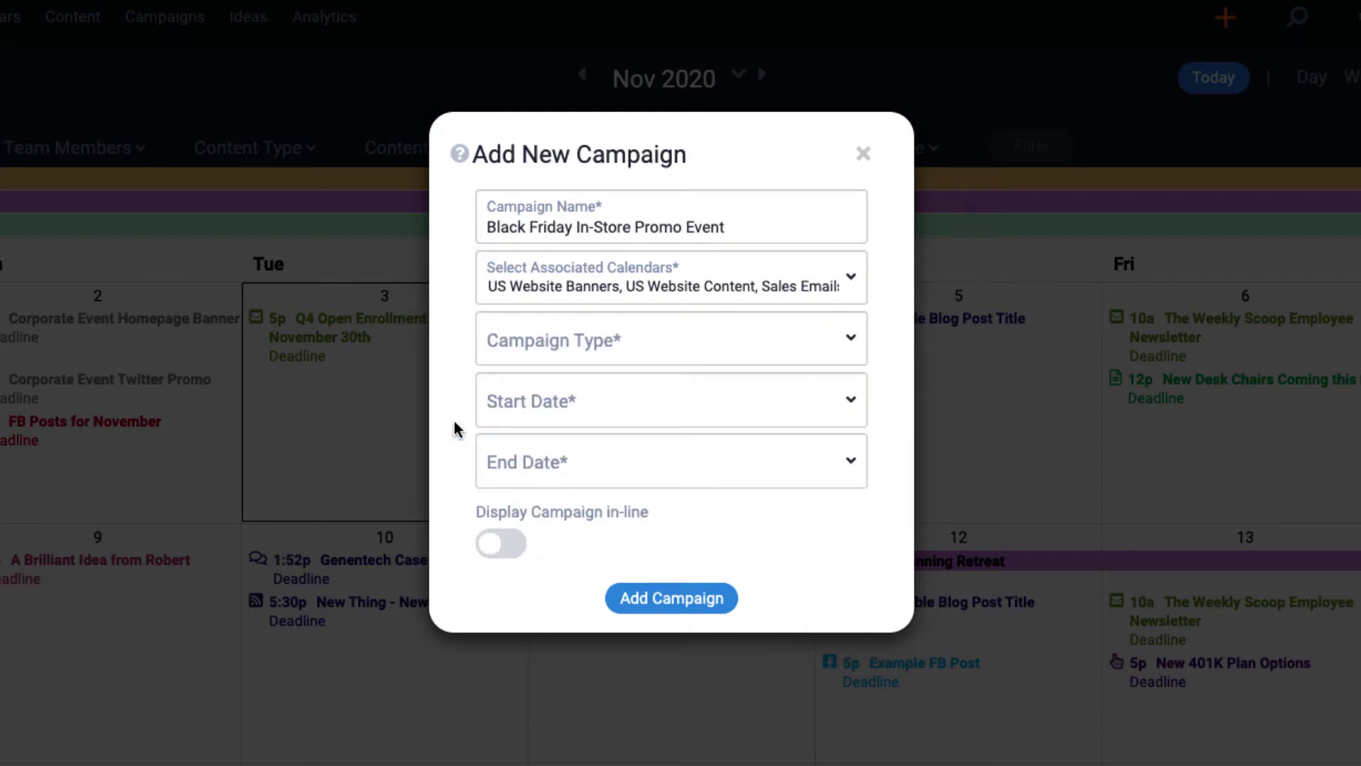
- Make it an Event Campaign starting and ending 11/27/2020 9:06 AM, and add the campaign
{"action": "left_click", "coordinate": [585, 347]}
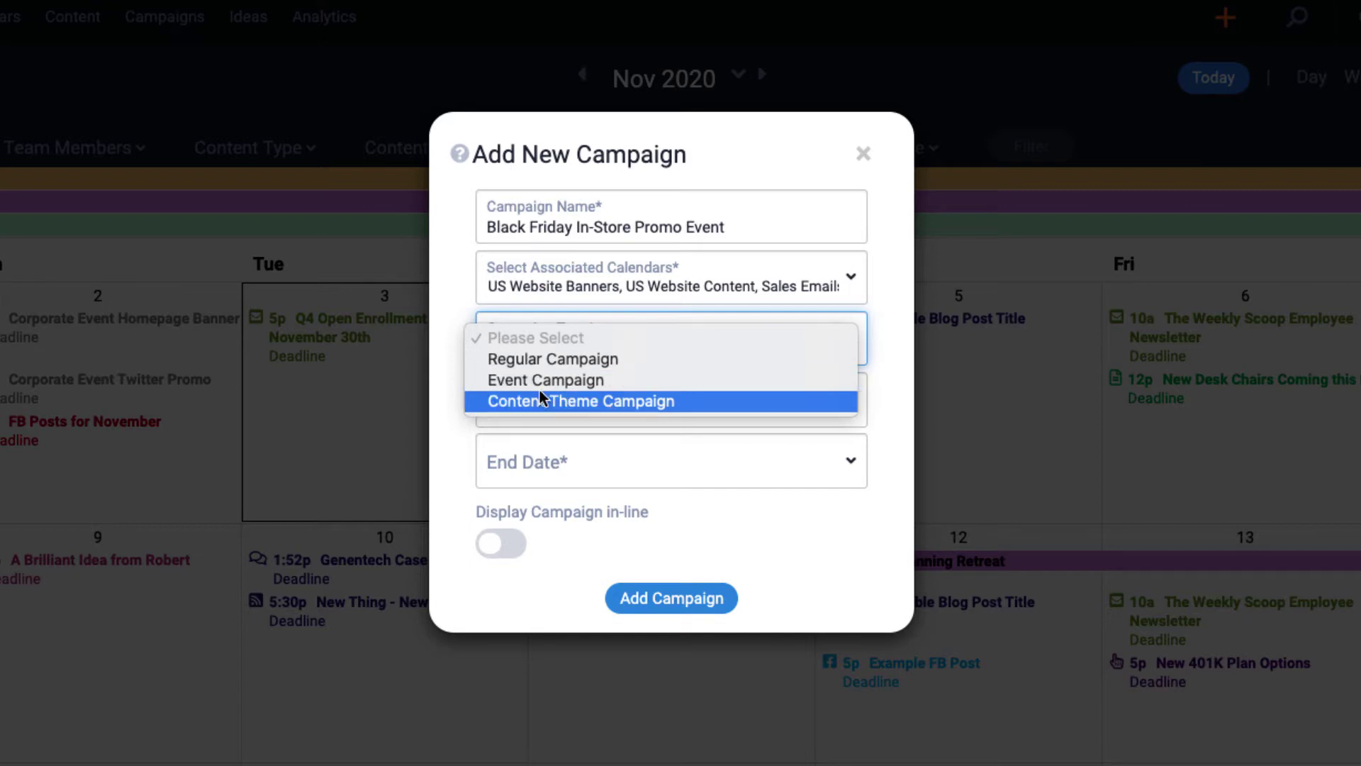
{"action": "left_click", "coordinate": [540, 385]}
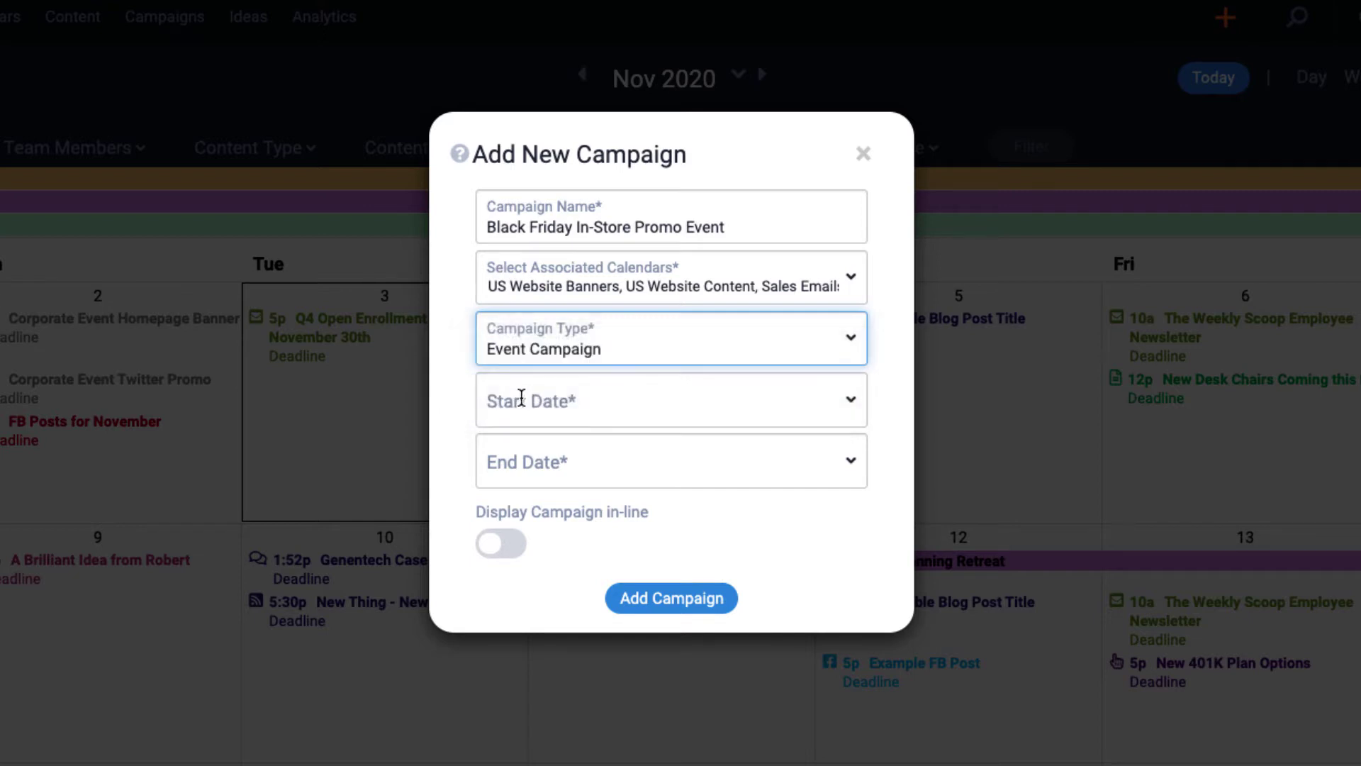
{"action": "left_click", "coordinate": [532, 395]}
{"action": "left_click", "coordinate": [705, 609]}
{"action": "left_click", "coordinate": [539, 465]}
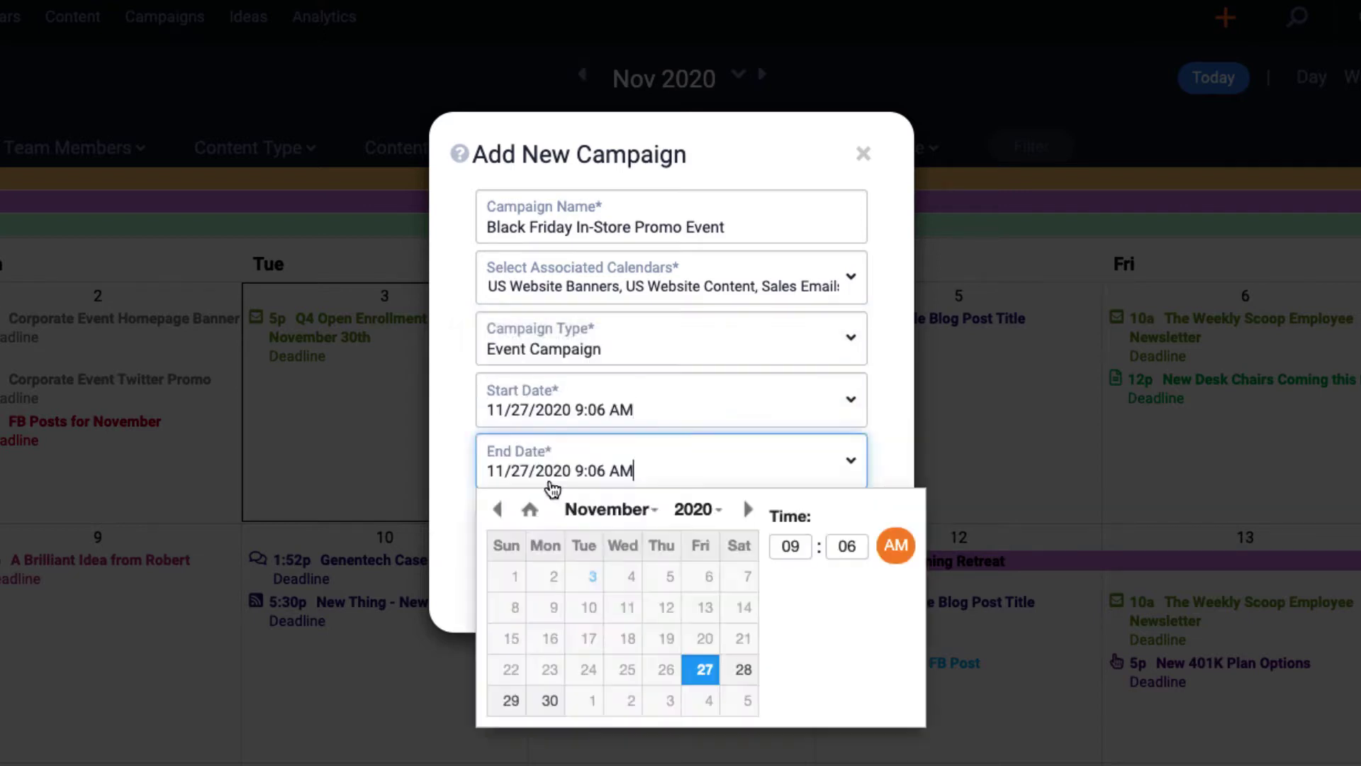
{"action": "left_click", "coordinate": [446, 575]}
{"action": "left_click", "coordinate": [647, 541]}
- Check the new campaign on Nov 27 in the calendar, then go to the Campaigns list
{"action": "scroll", "coordinate": [652, 561], "scroll_direction": "down", "scroll_amount": 10}
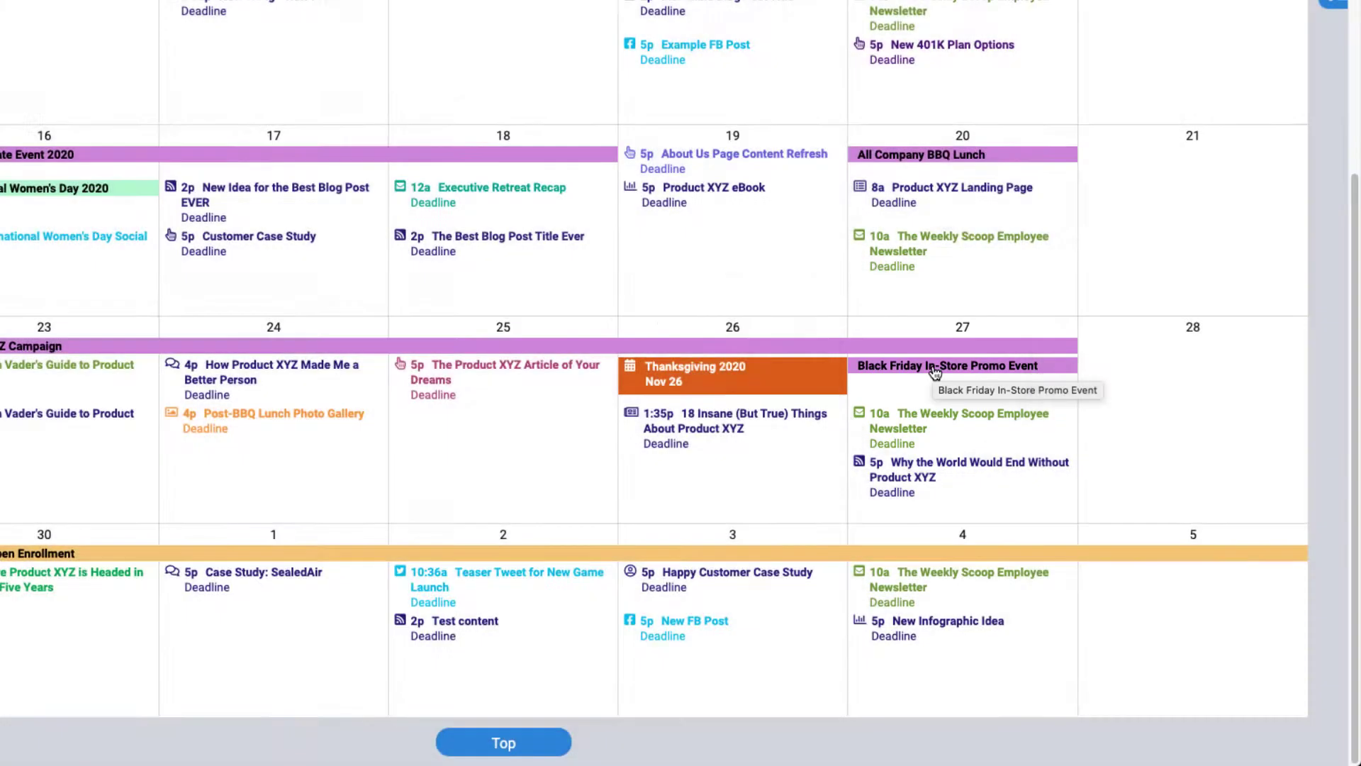
{"action": "left_click", "coordinate": [350, 91]}
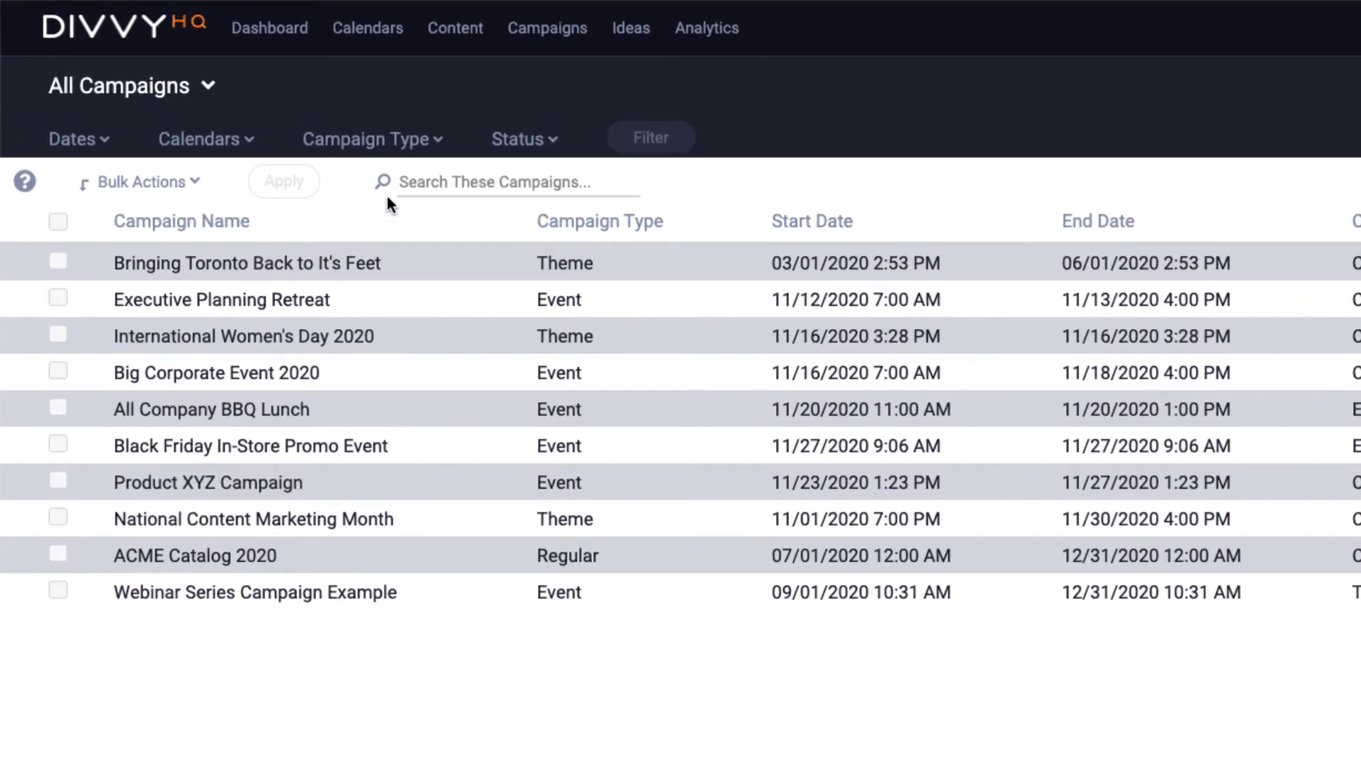
{"action": "left_click", "coordinate": [415, 184]}
{"action": "type", "text": "black"}
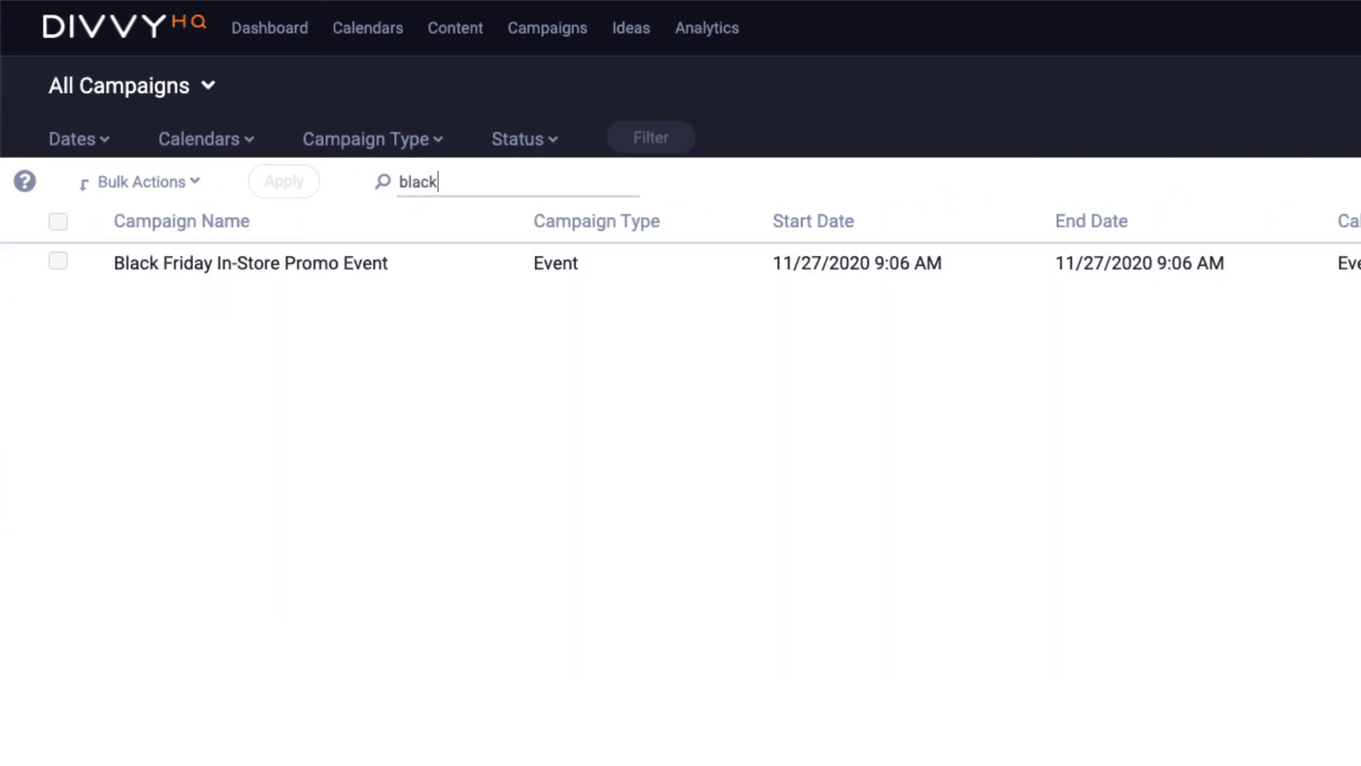
{"action": "key", "text": "BackSpace"}
{"action": "key", "text": "BackSpace"}
{"action": "key", "text": "BackSpace"}
{"action": "key", "text": "BackSpace"}
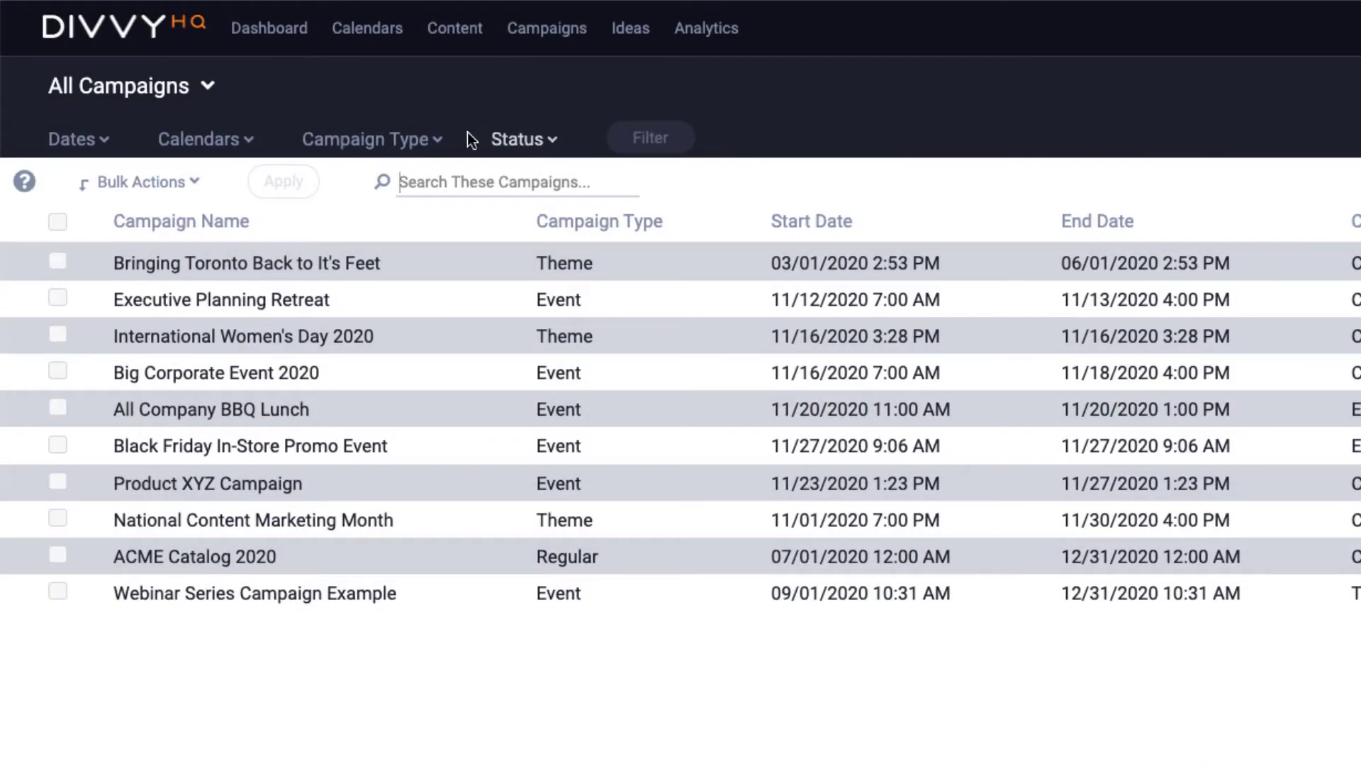
- Switch the campaigns view to Past Campaigns, then to Current & Upcoming Campaigns
{"action": "left_click", "coordinate": [179, 89]}
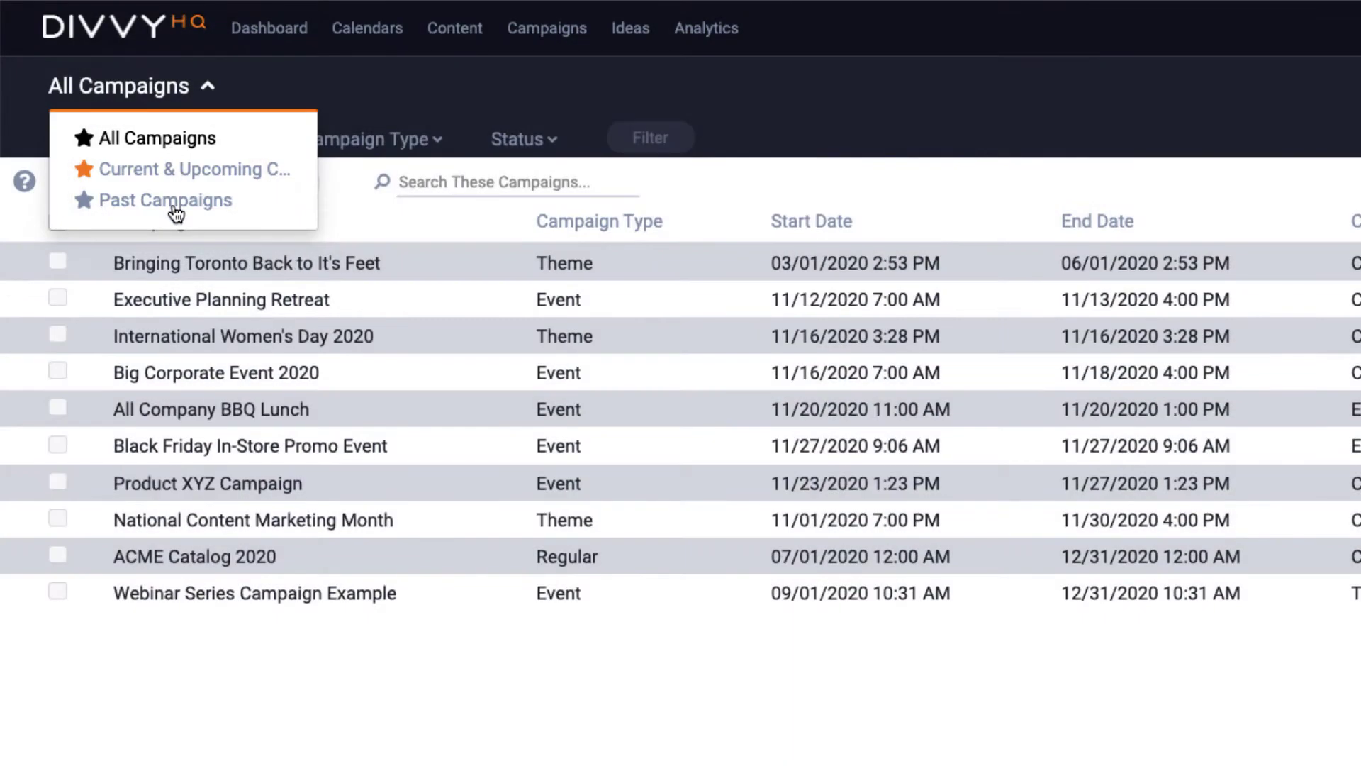
{"action": "left_click", "coordinate": [173, 207]}
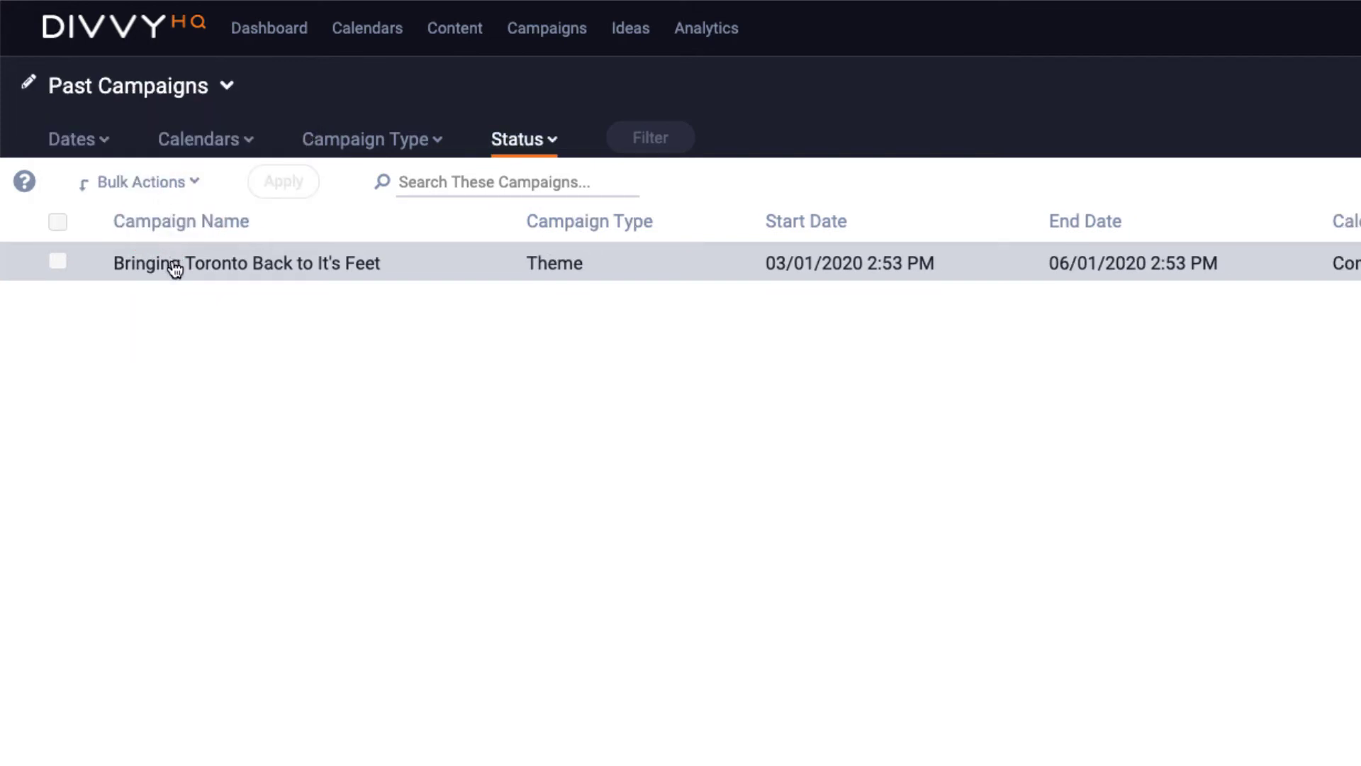
{"action": "left_click", "coordinate": [170, 88]}
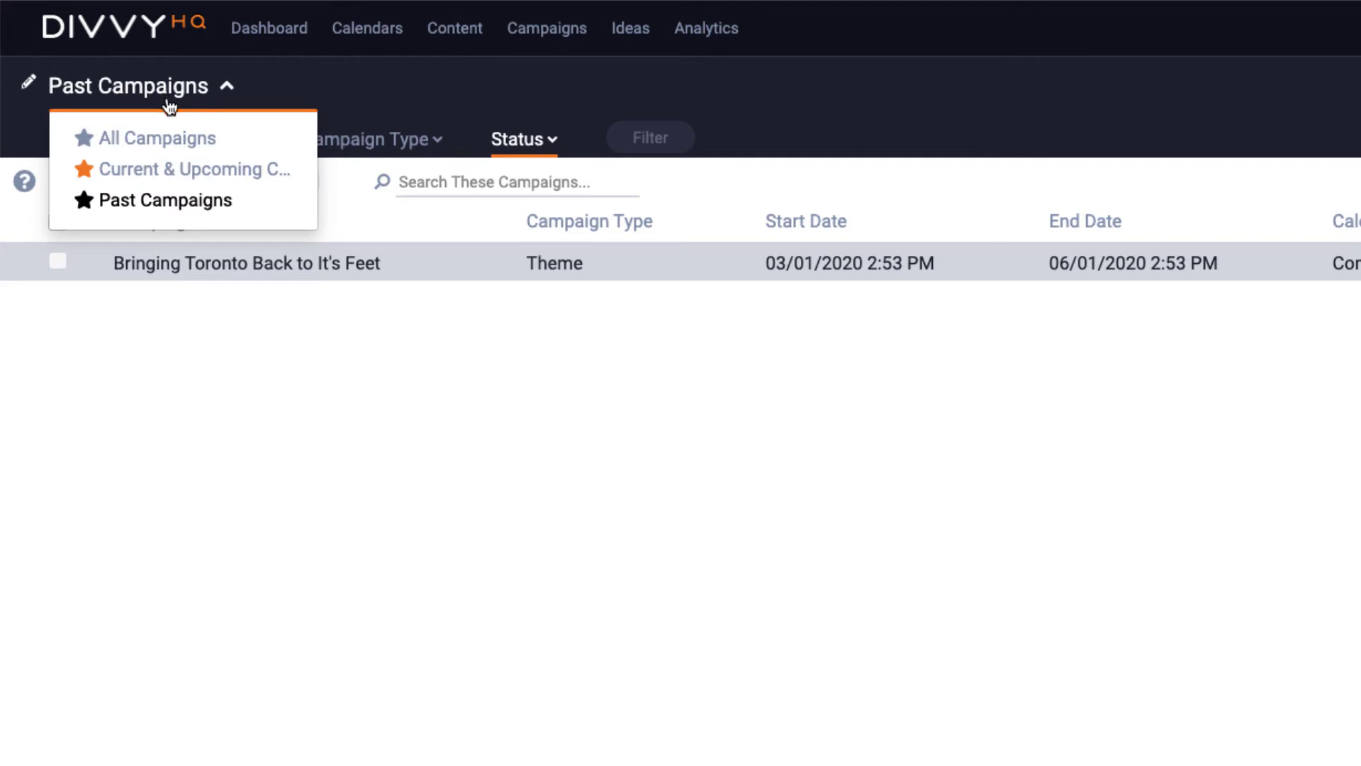
{"action": "left_click", "coordinate": [163, 174]}
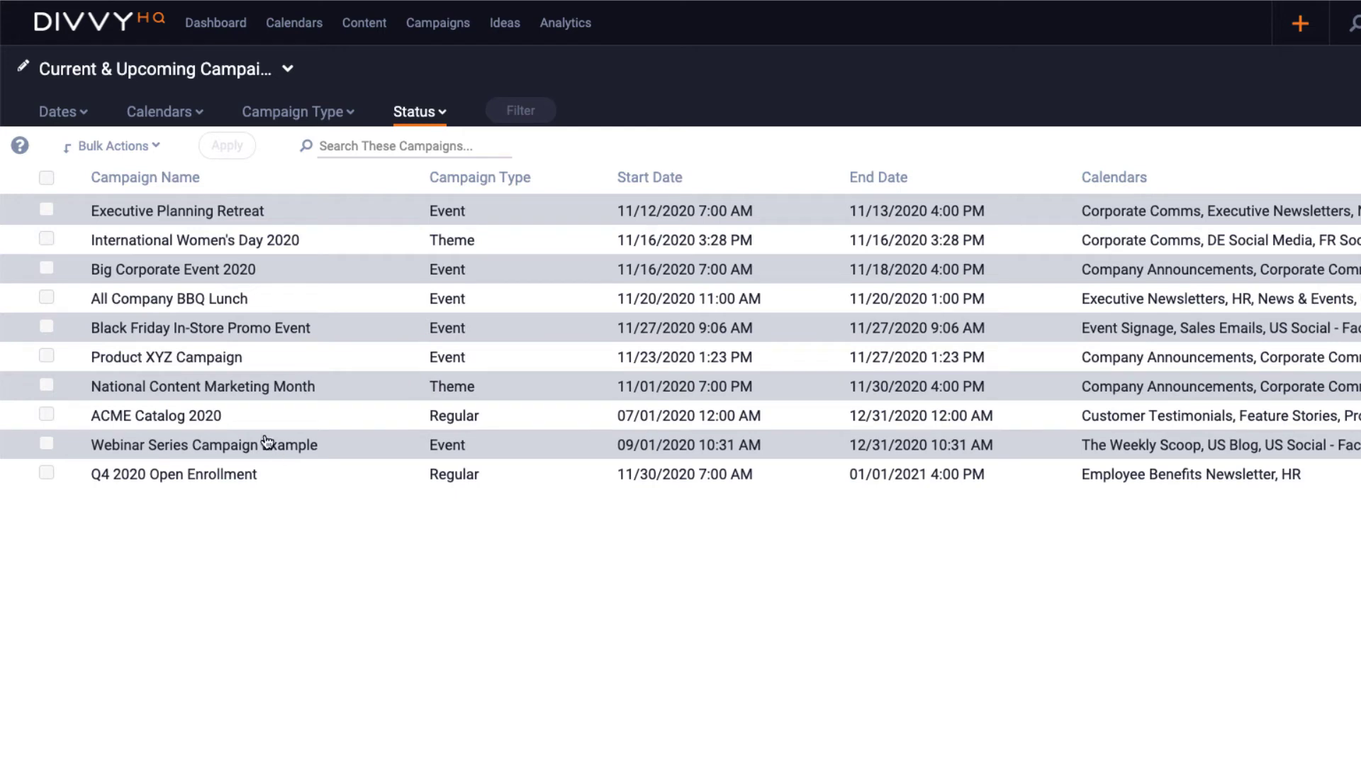
- Open Product XYZ Campaign's summary panel, then its full details page
{"action": "left_click", "coordinate": [208, 365]}
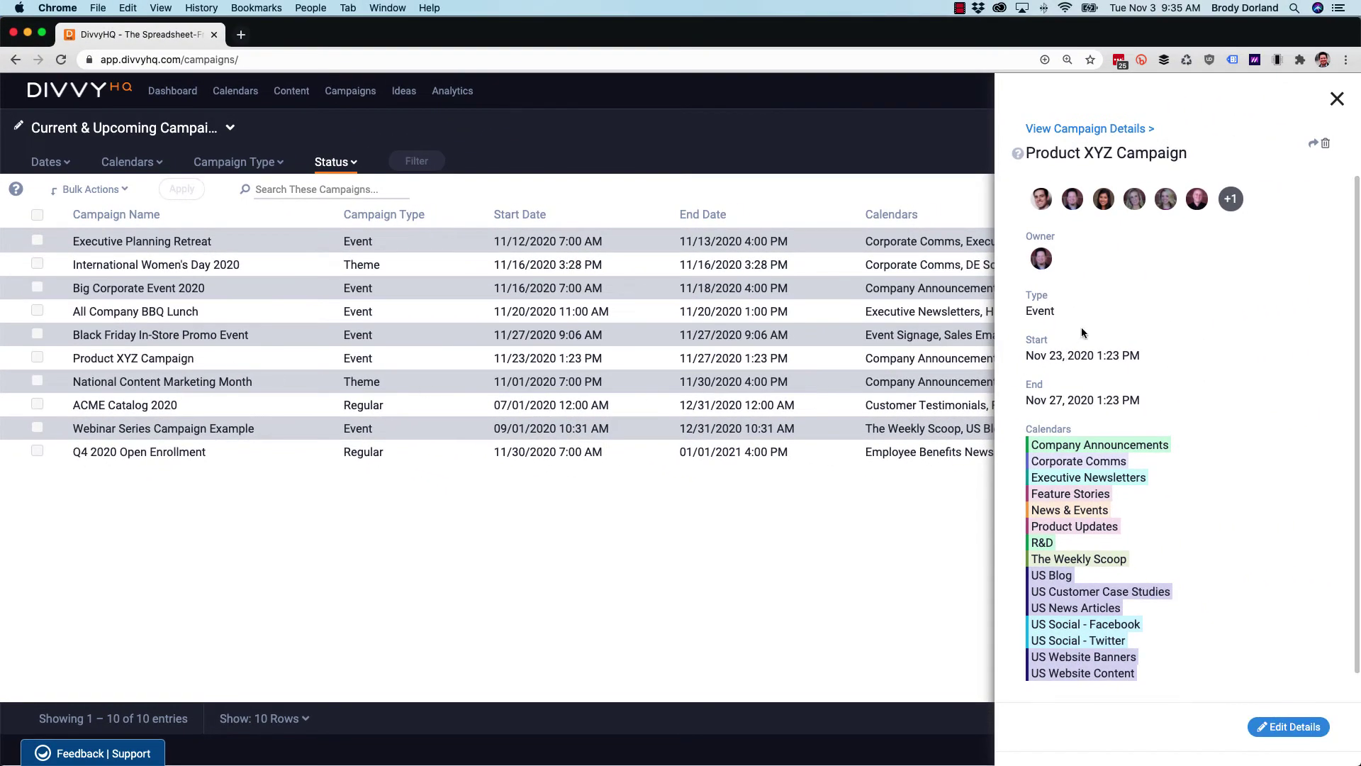
{"action": "left_click", "coordinate": [174, 358]}
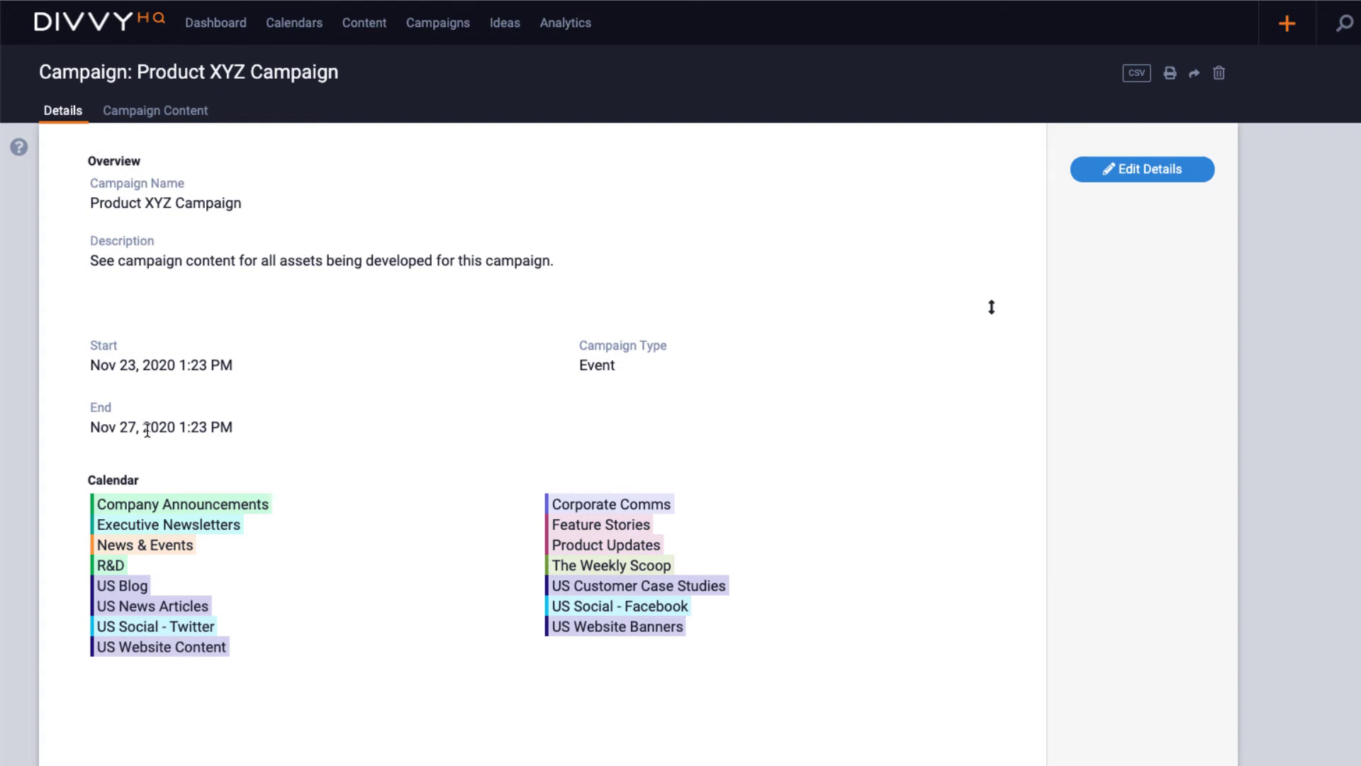
- Select the campaign description, then show the Campaign Content tab with its ten items
{"action": "triple_click", "coordinate": [203, 263]}
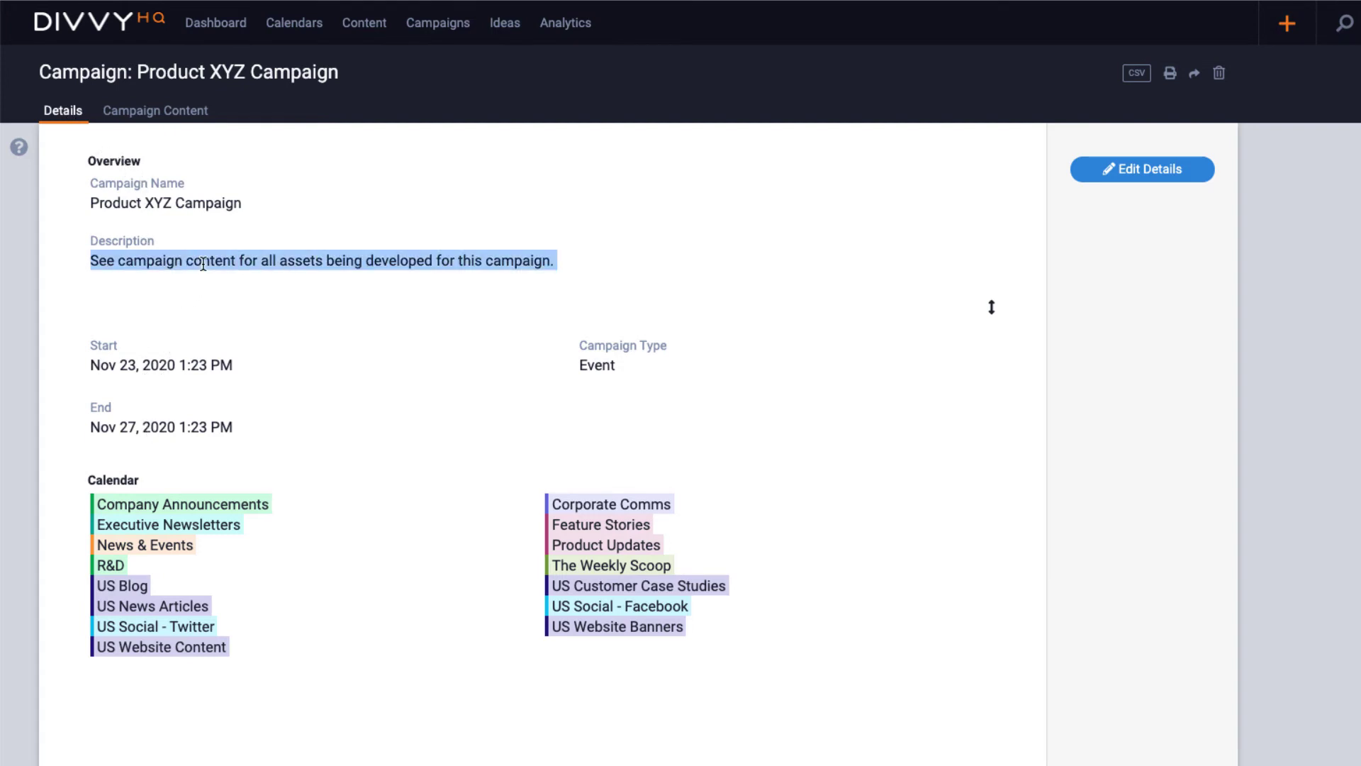
{"action": "left_click", "coordinate": [203, 289]}
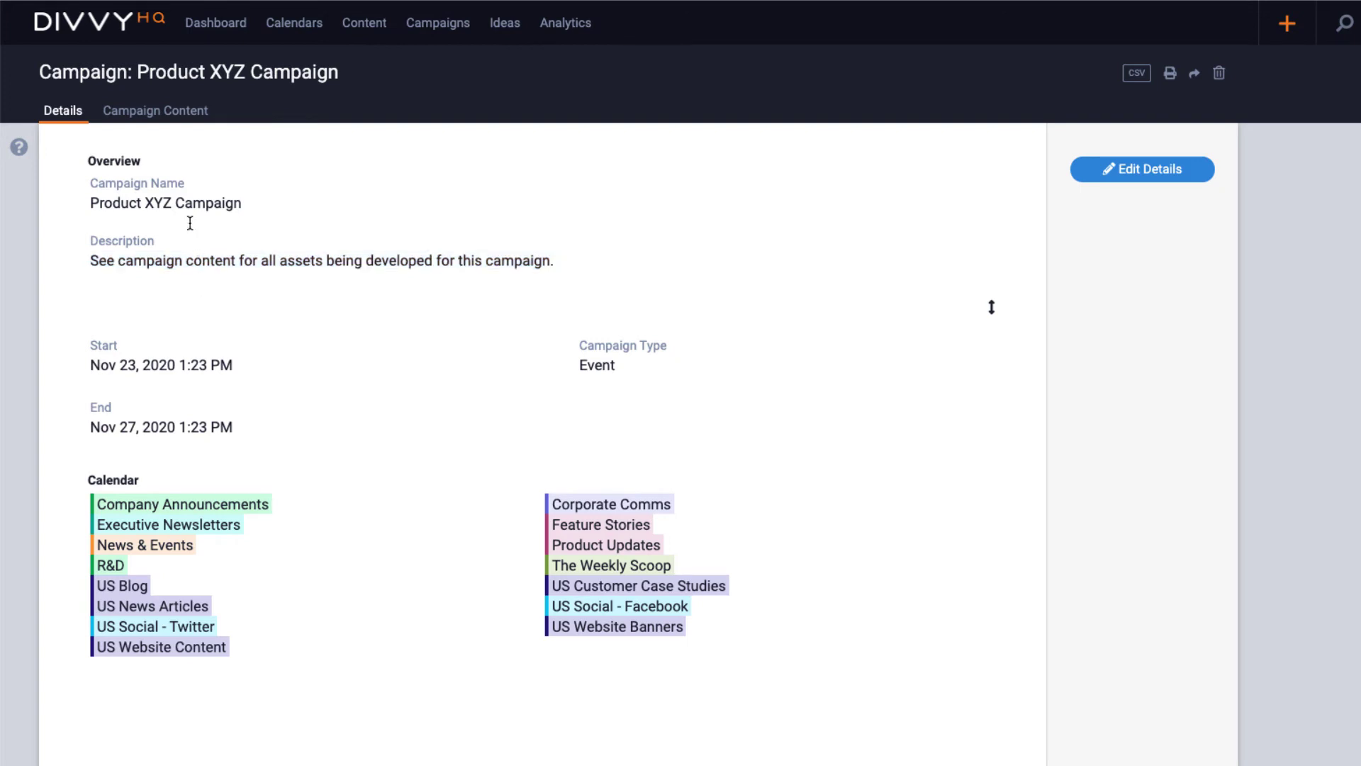
{"action": "left_click", "coordinate": [170, 114]}
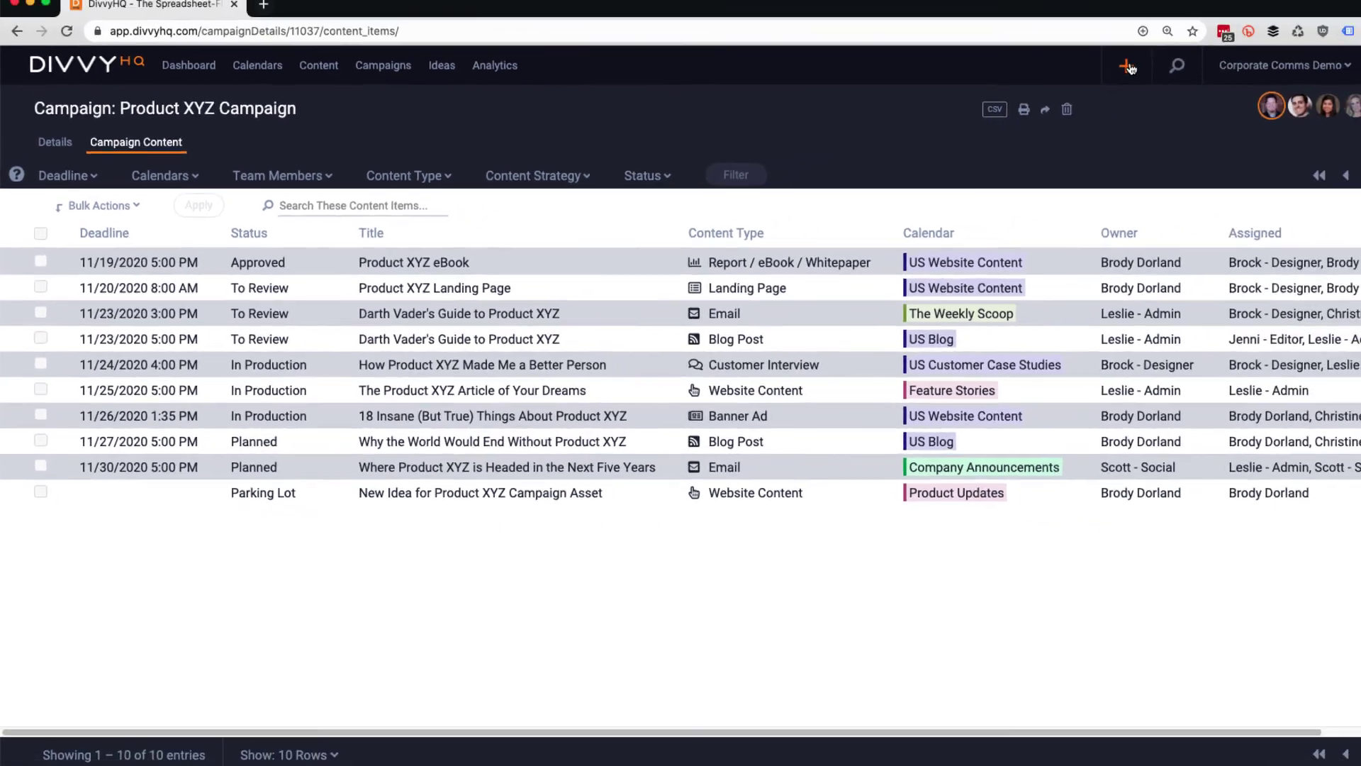
- Start a new Content Item from the add menu, then close the form without saving
{"action": "left_click", "coordinate": [1129, 67]}
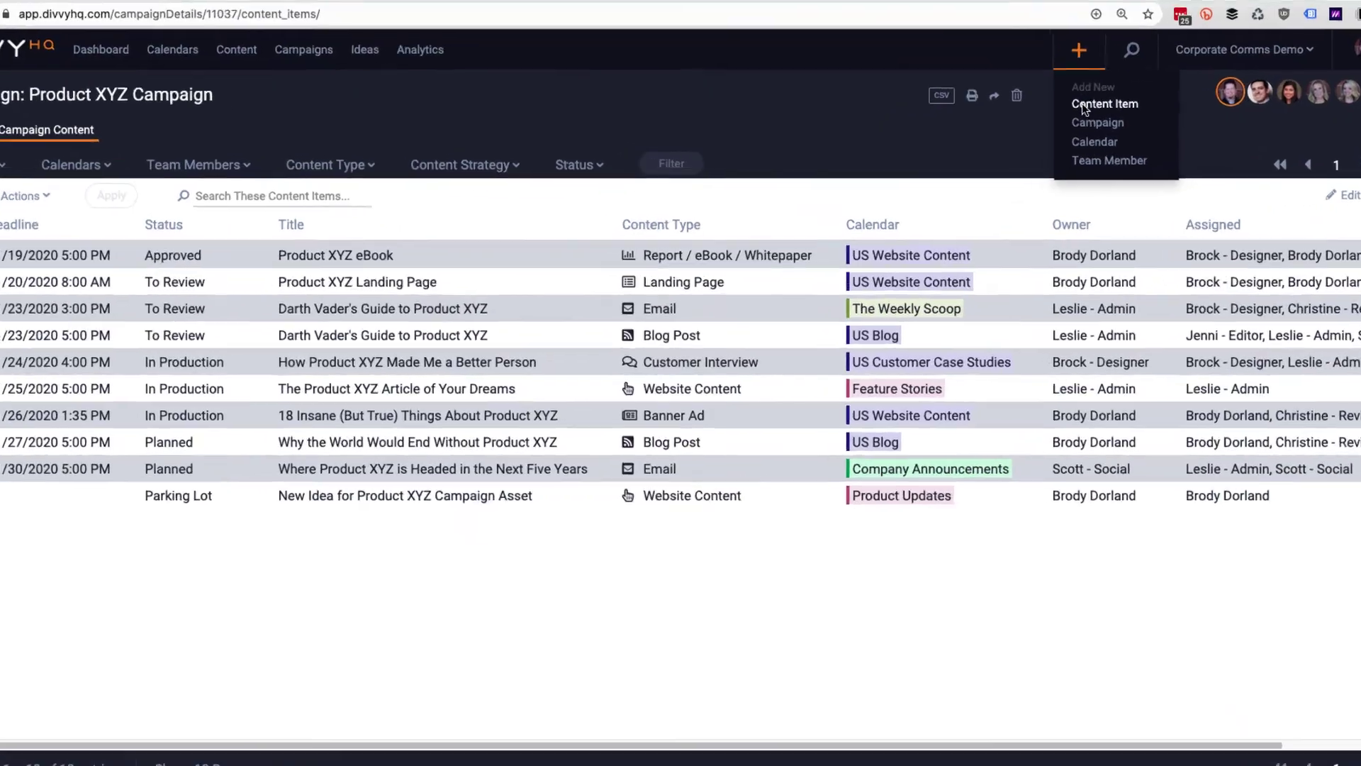
{"action": "left_click", "coordinate": [1043, 138]}
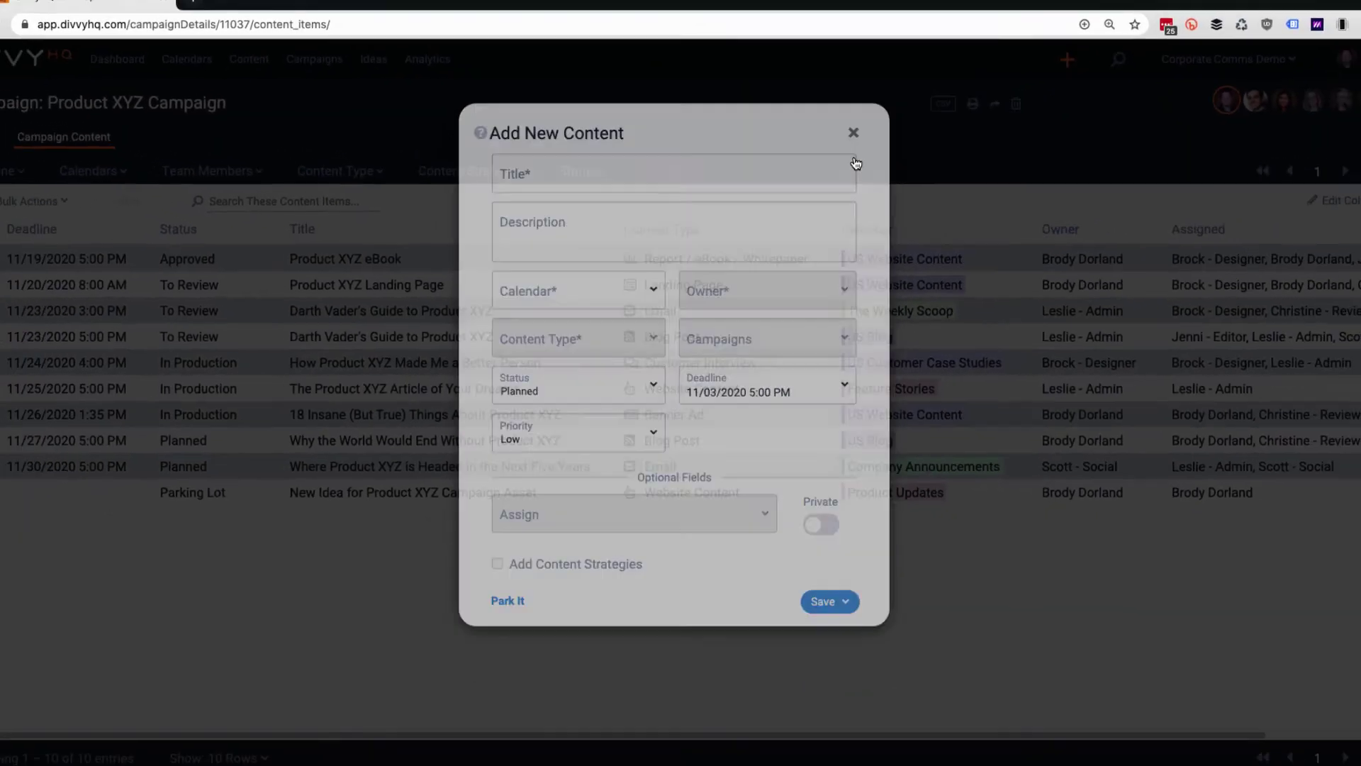
{"action": "left_click", "coordinate": [876, 127]}
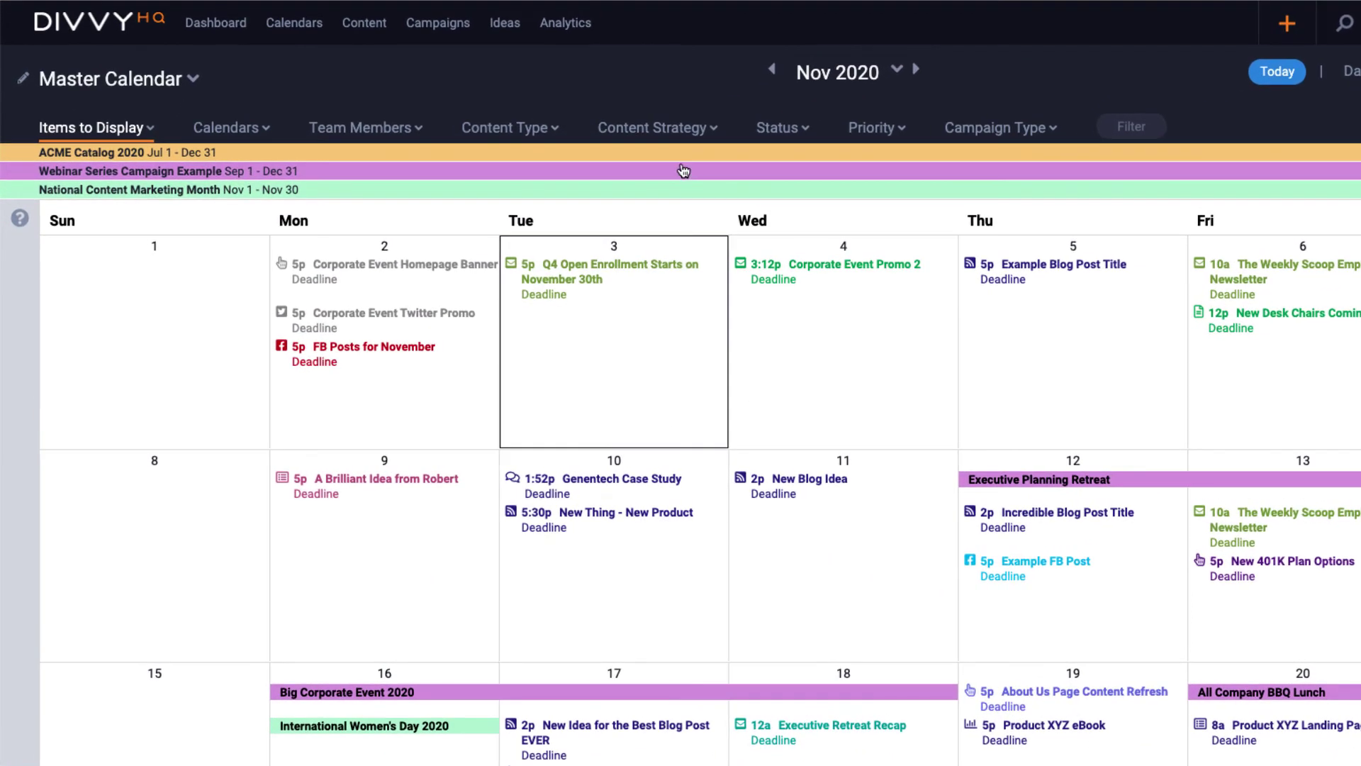
- Filter the Master Calendar by Content Strategy campaign to show only Product XYZ Campaign
{"action": "left_click", "coordinate": [666, 132]}
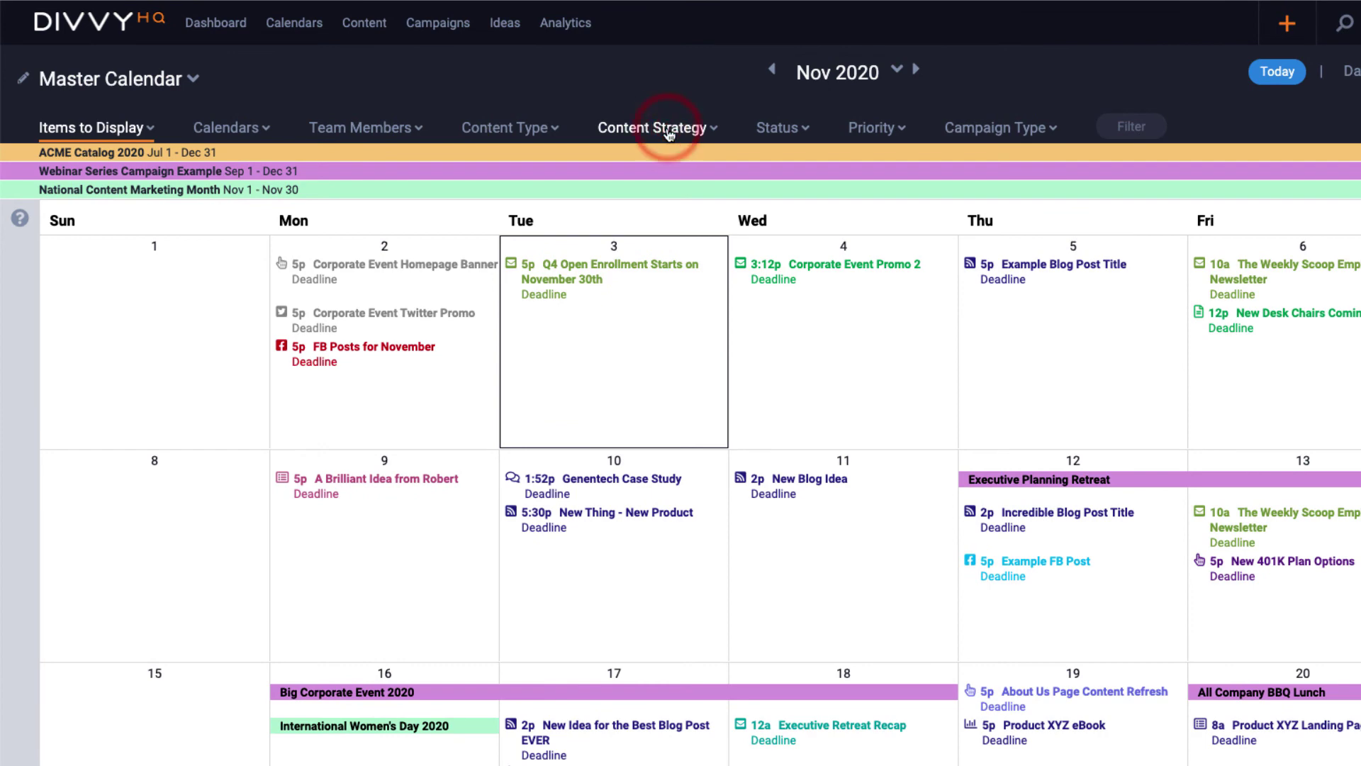
{"action": "left_click", "coordinate": [671, 295]}
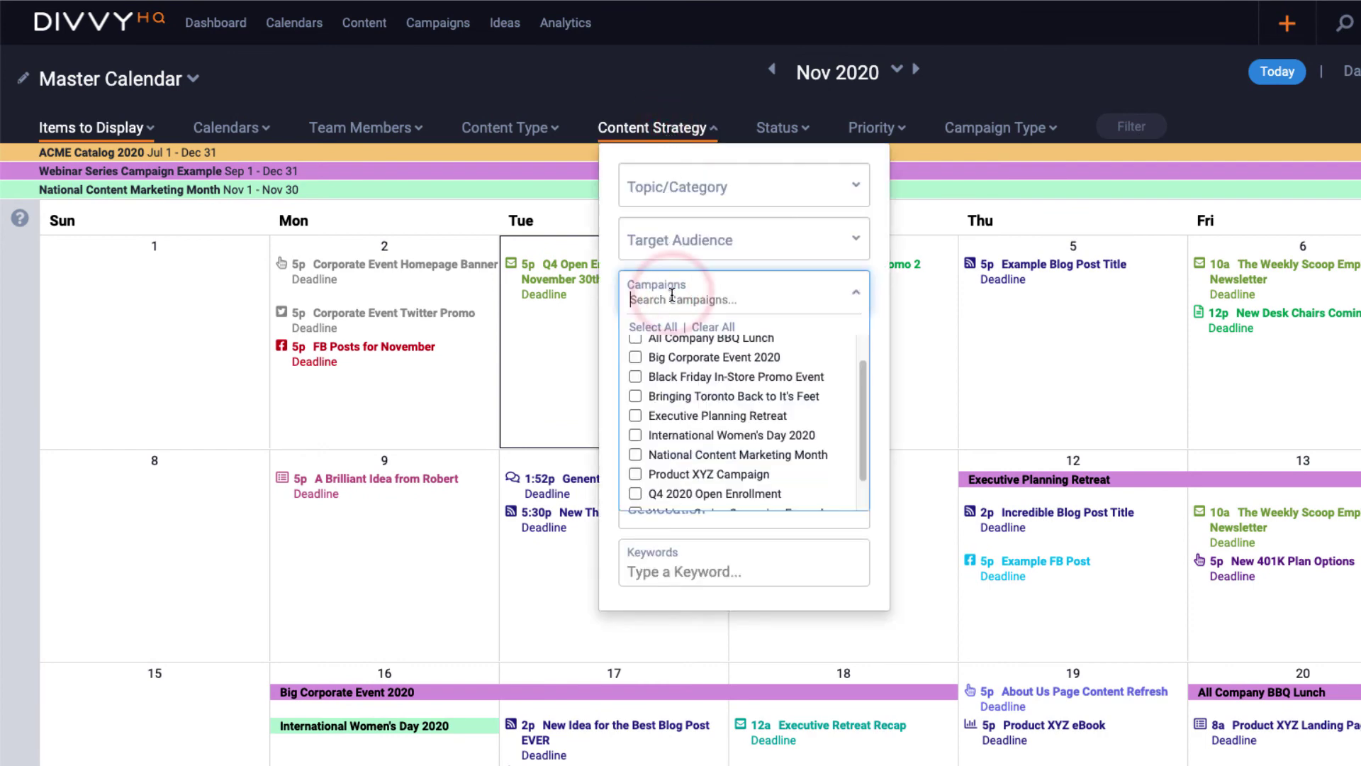
{"action": "left_click", "coordinate": [635, 474]}
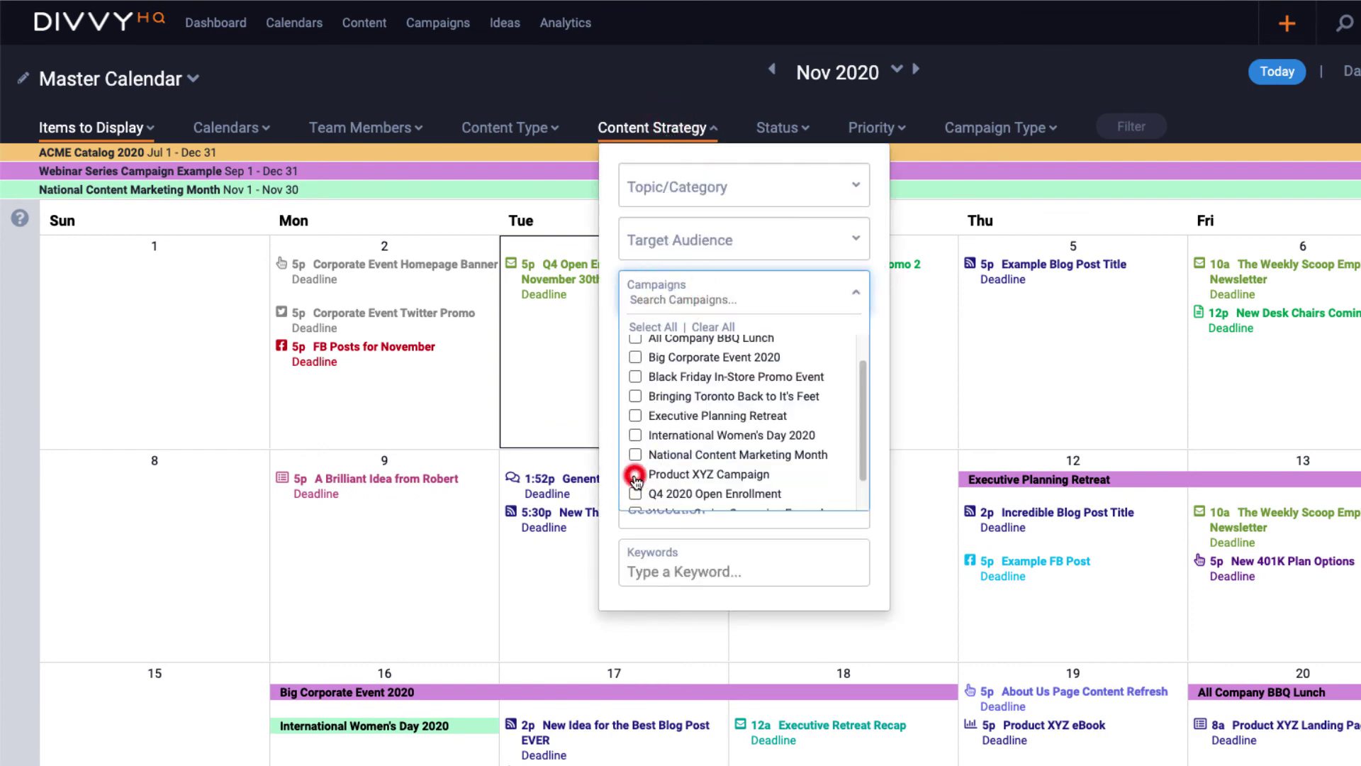
{"action": "left_click", "coordinate": [1125, 127]}
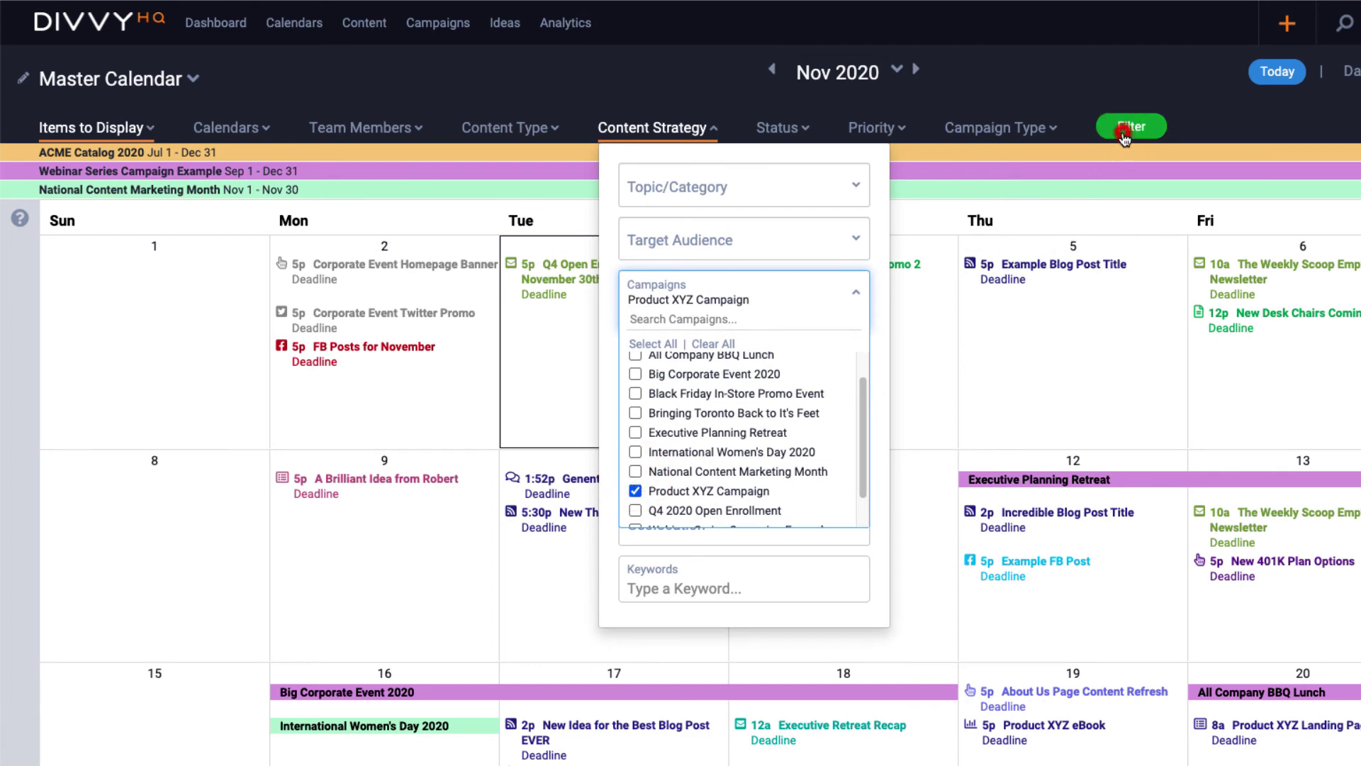